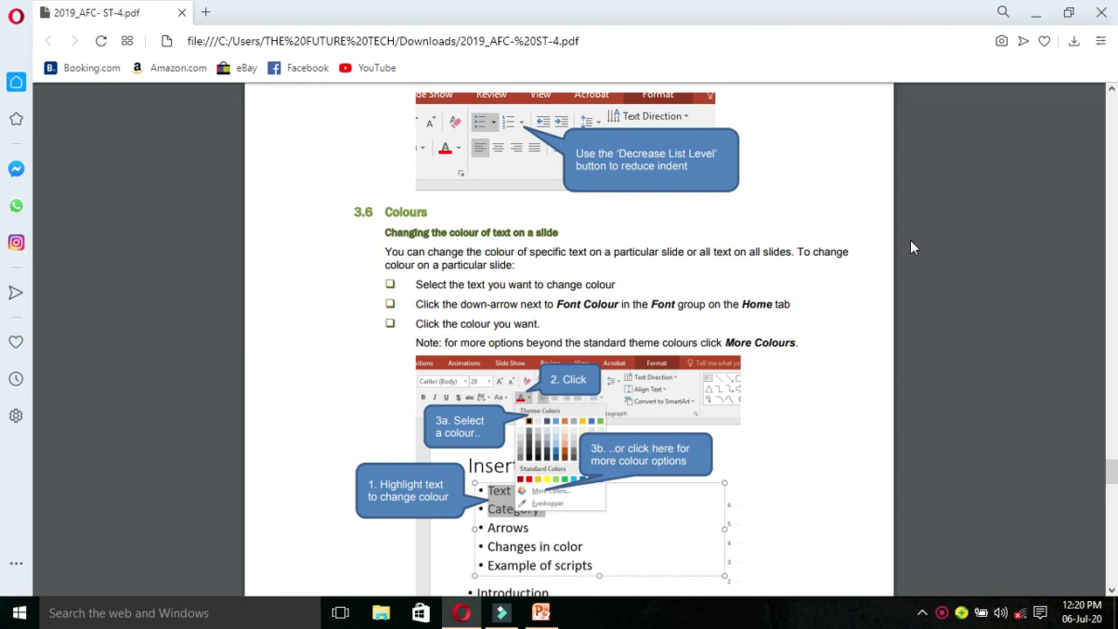
# Scroll the PDF guide in Opera past the colour section to section 3.7 on superscript, subscript and capitalization
pyautogui.press('alt')
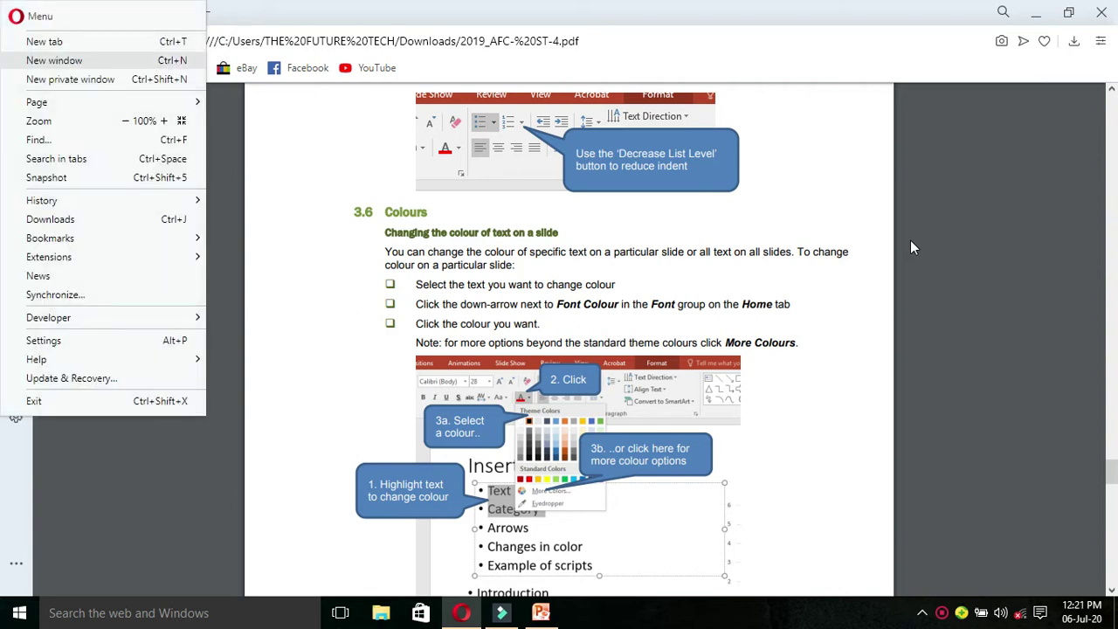
pyautogui.press('Escape')
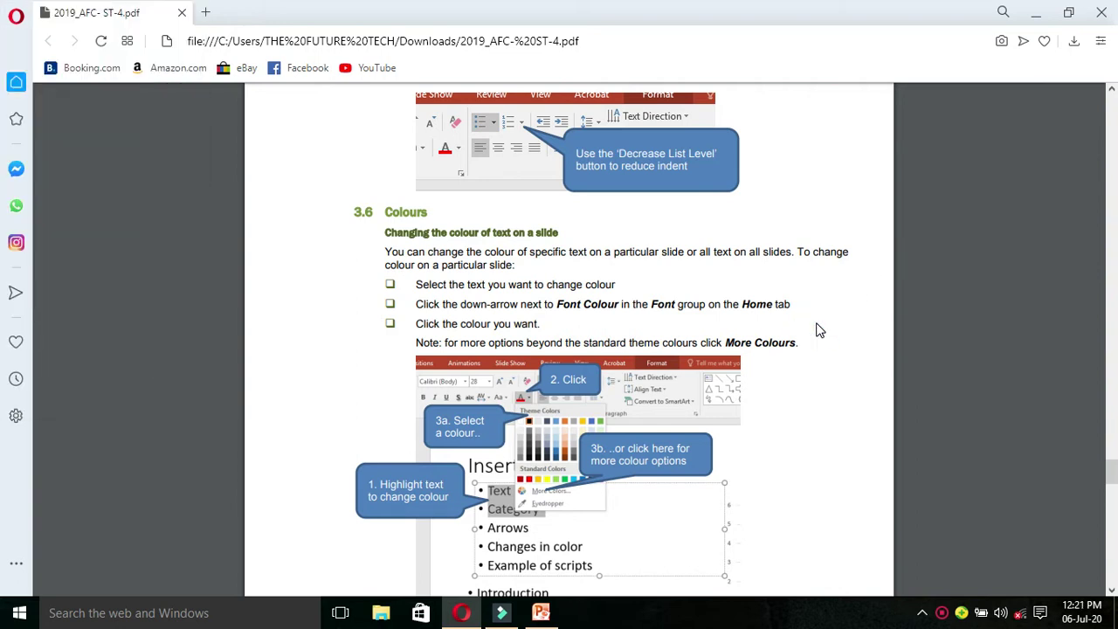
pyautogui.scroll(-3, 818, 329)
pyautogui.scroll(-4, 818, 330)
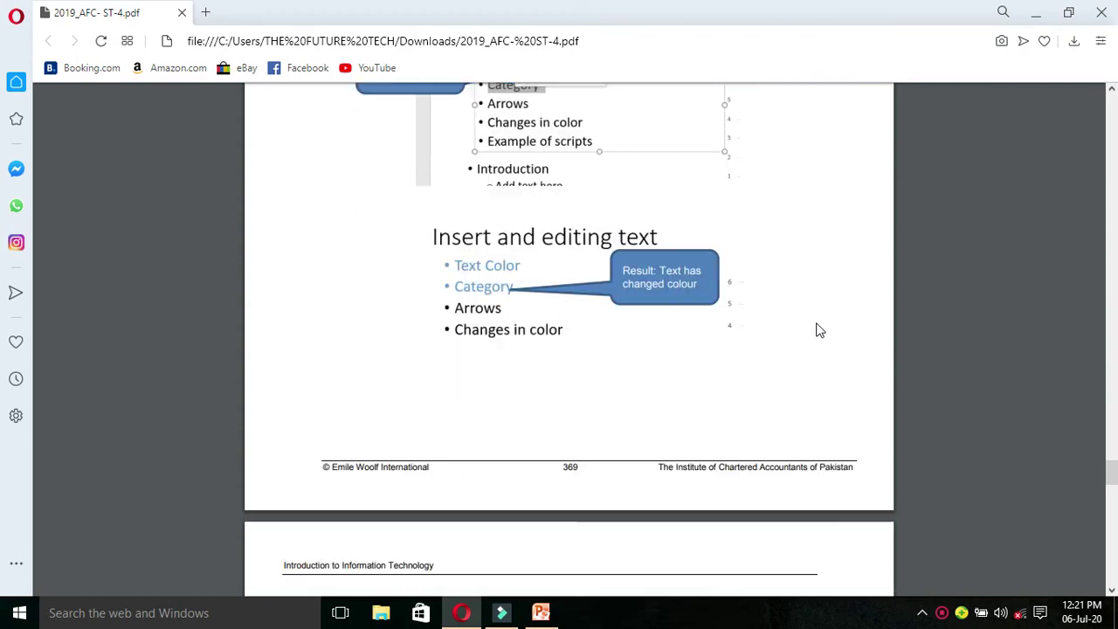
pyautogui.scroll(-2, 819, 330)
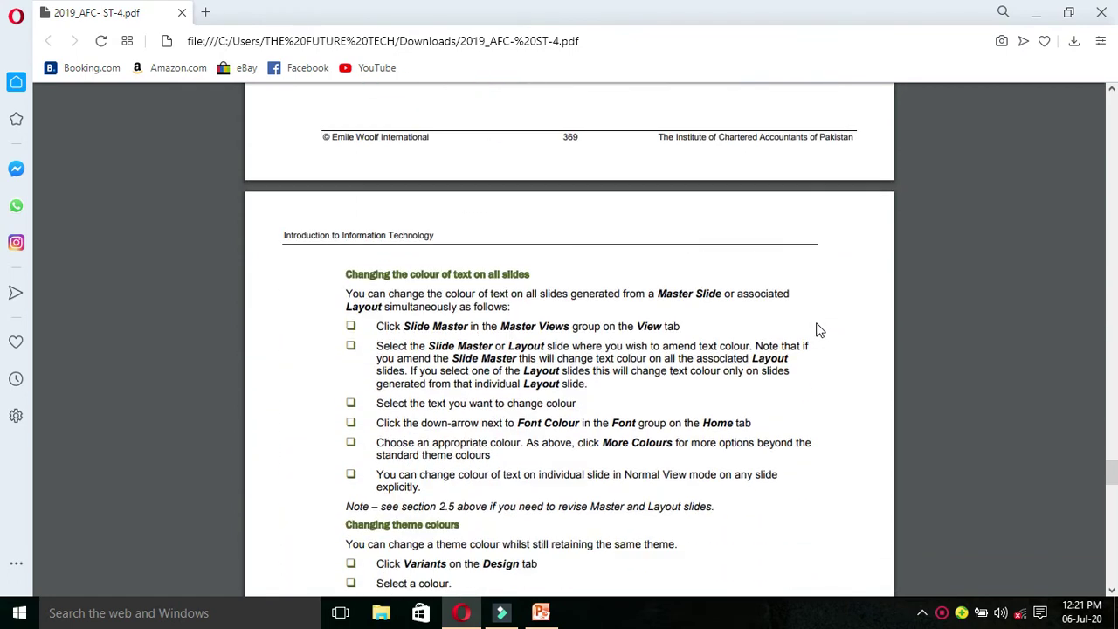
pyautogui.scroll(-6, 818, 330)
pyautogui.scroll(-1, 818, 329)
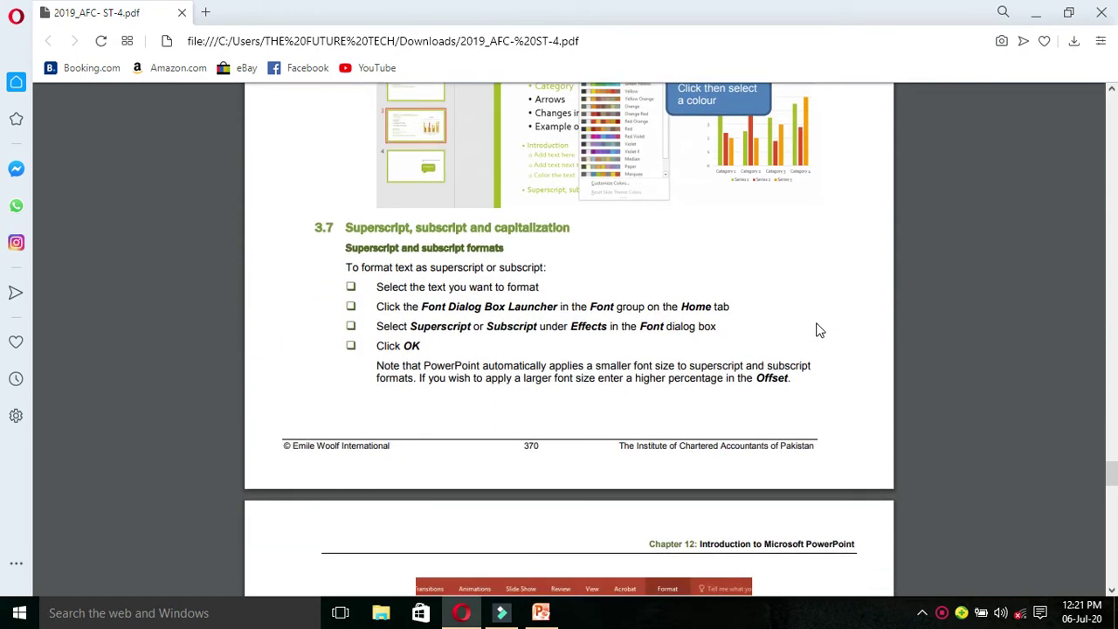
pyautogui.scroll(-1, 818, 329)
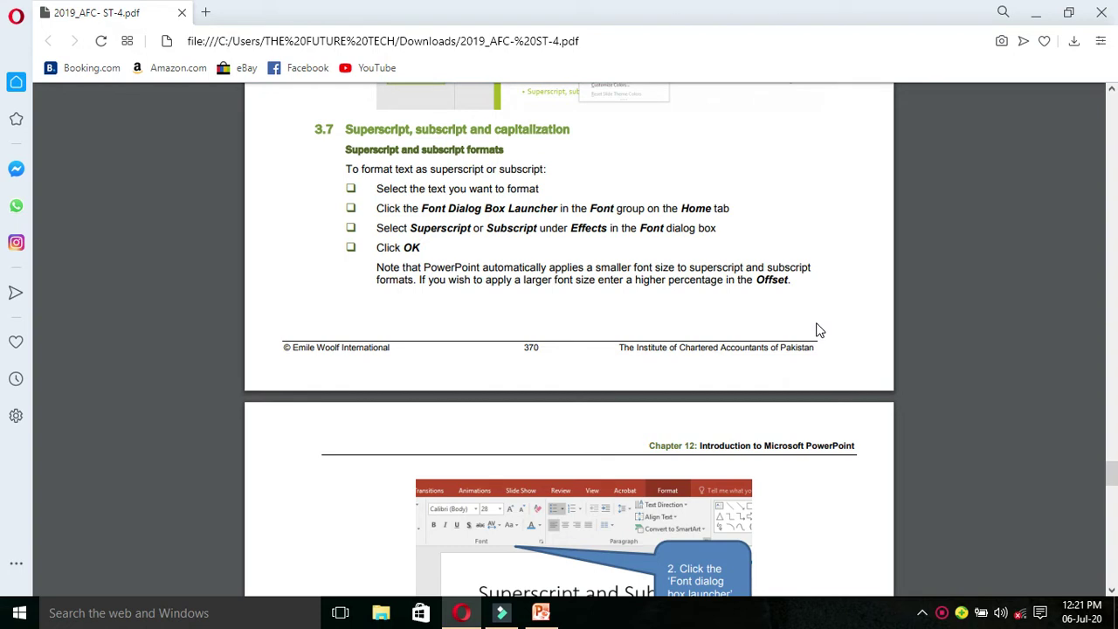
# Return to PowerPoint's slide 2 with the Afc and caf bullets and open the Font dialog
pyautogui.hotkey('alt', 'Tab')
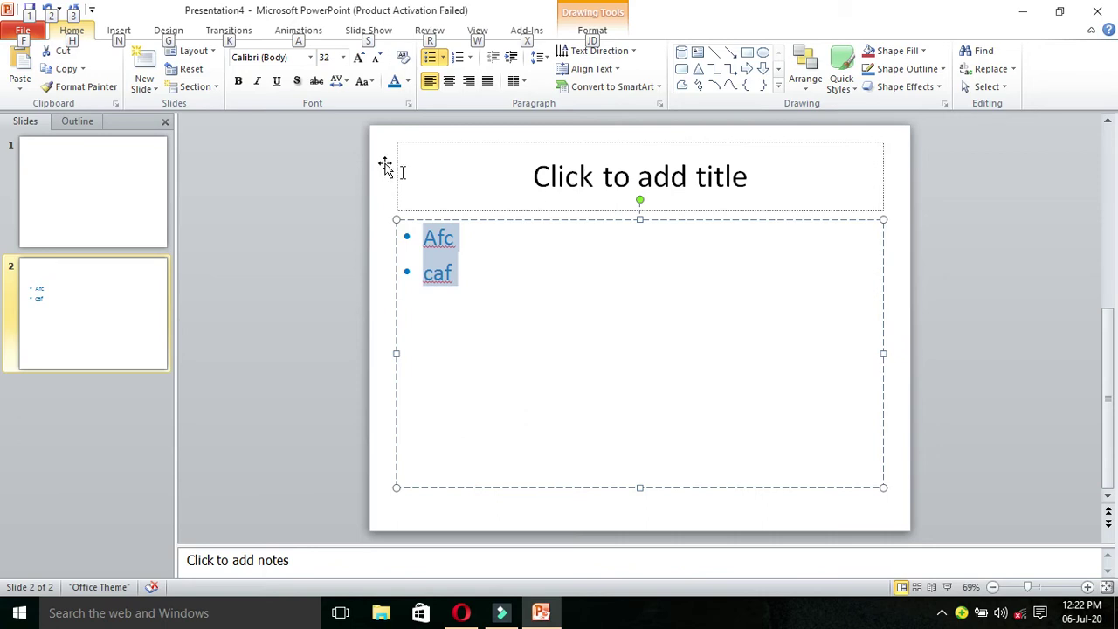
pyautogui.click(409, 104)
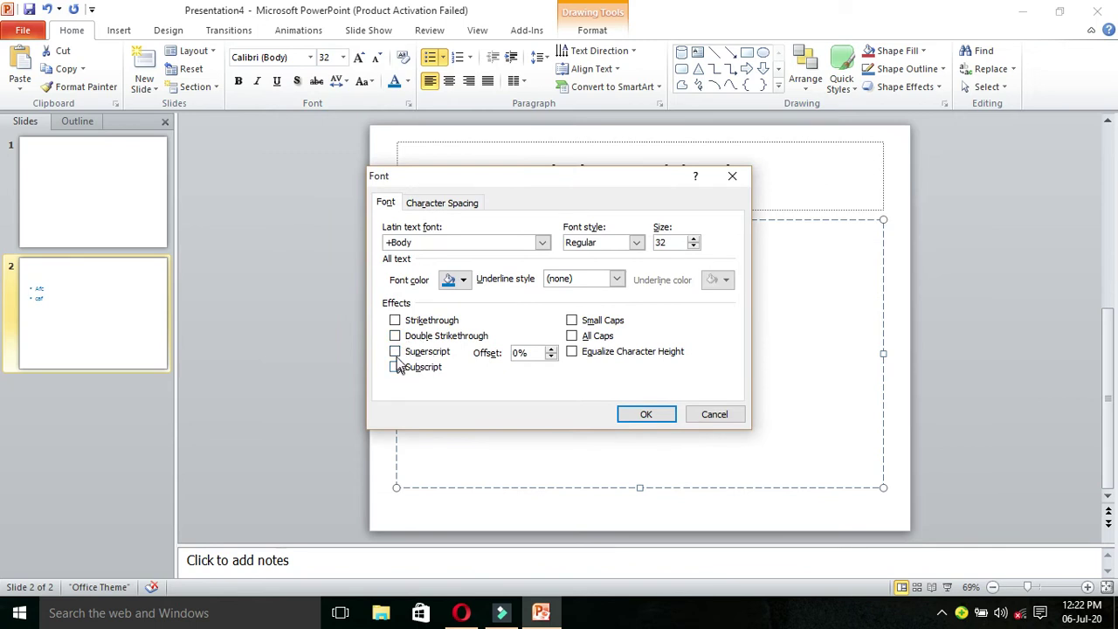
# Try Superscript on the bullet text, nudging its offset down and back to 30%
pyautogui.click(395, 351)
pyautogui.click(550, 356)
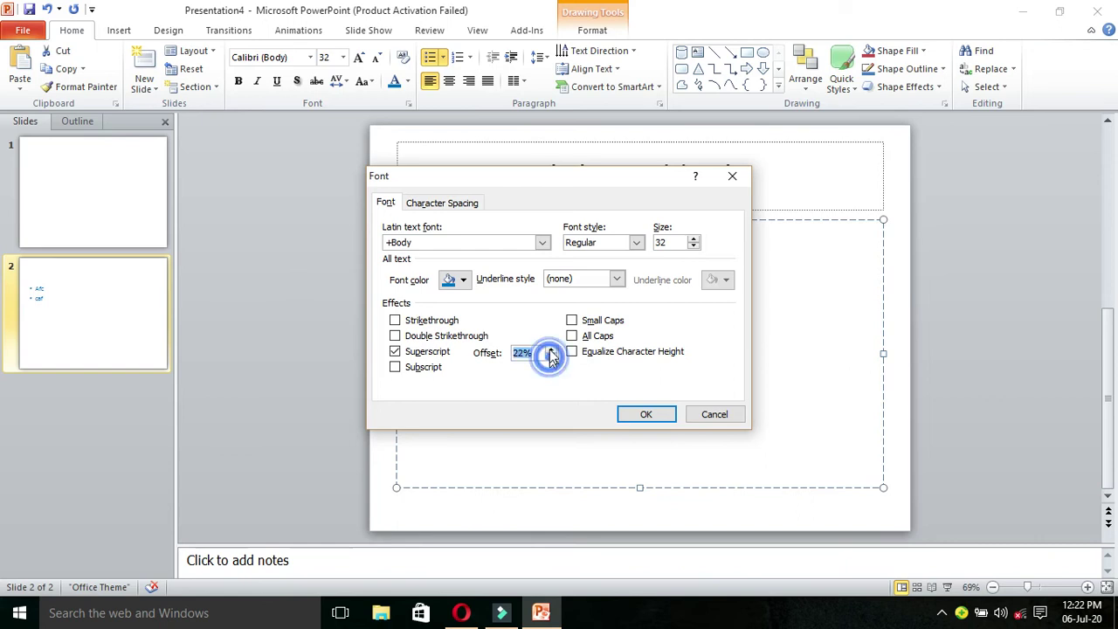
pyautogui.click(550, 357)
pyautogui.click(550, 347)
pyautogui.click(550, 347)
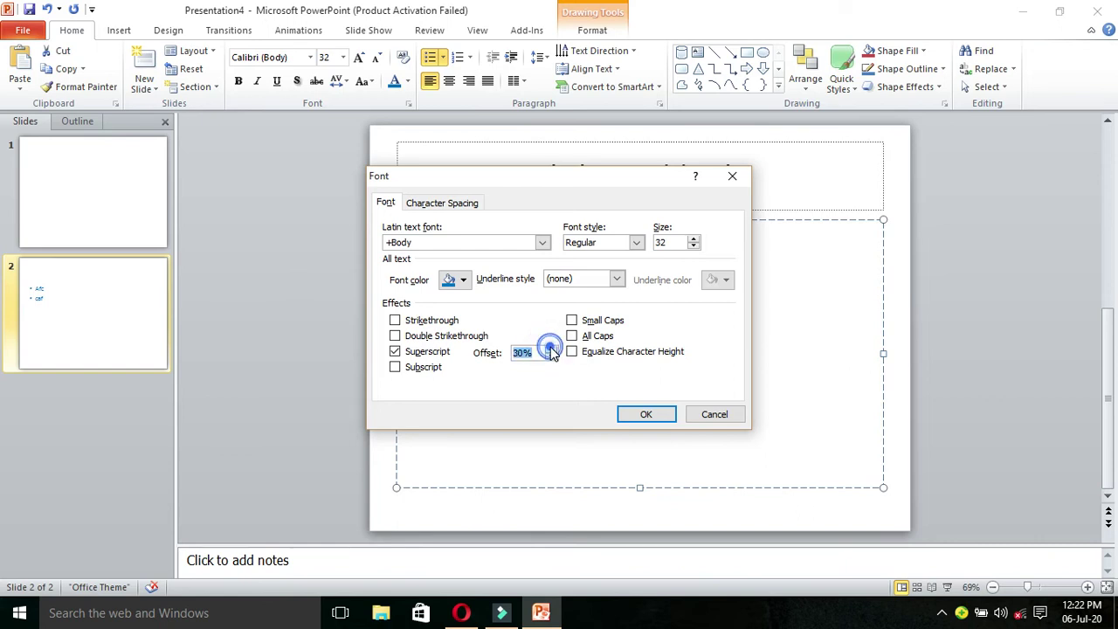
# Switch to Subscript with a -90% offset and apply it
pyautogui.click(396, 369)
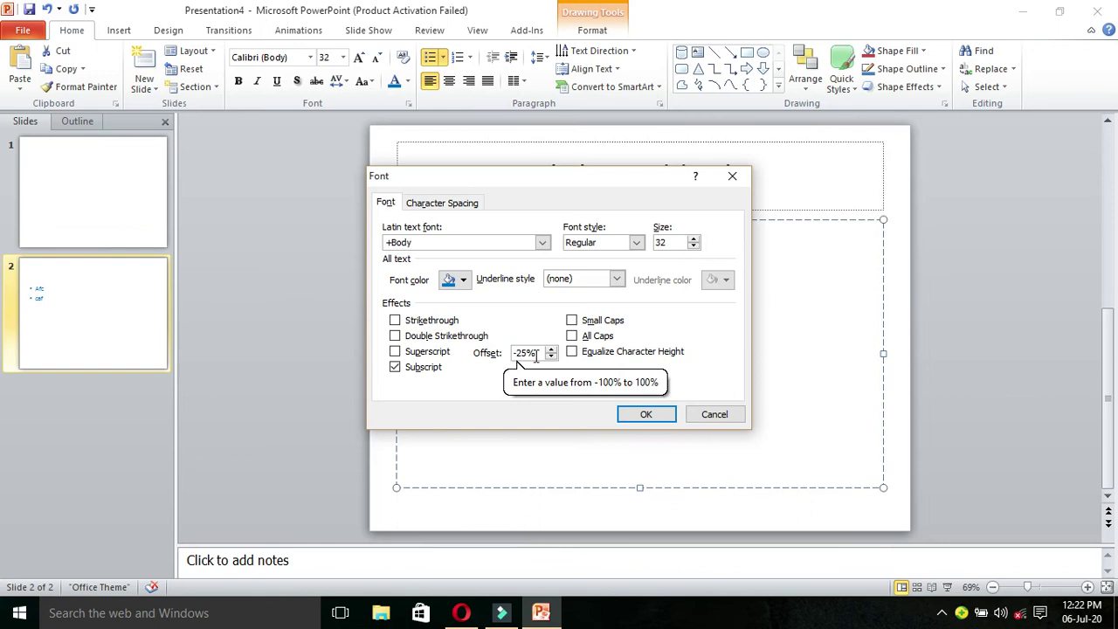
pyautogui.click(551, 357)
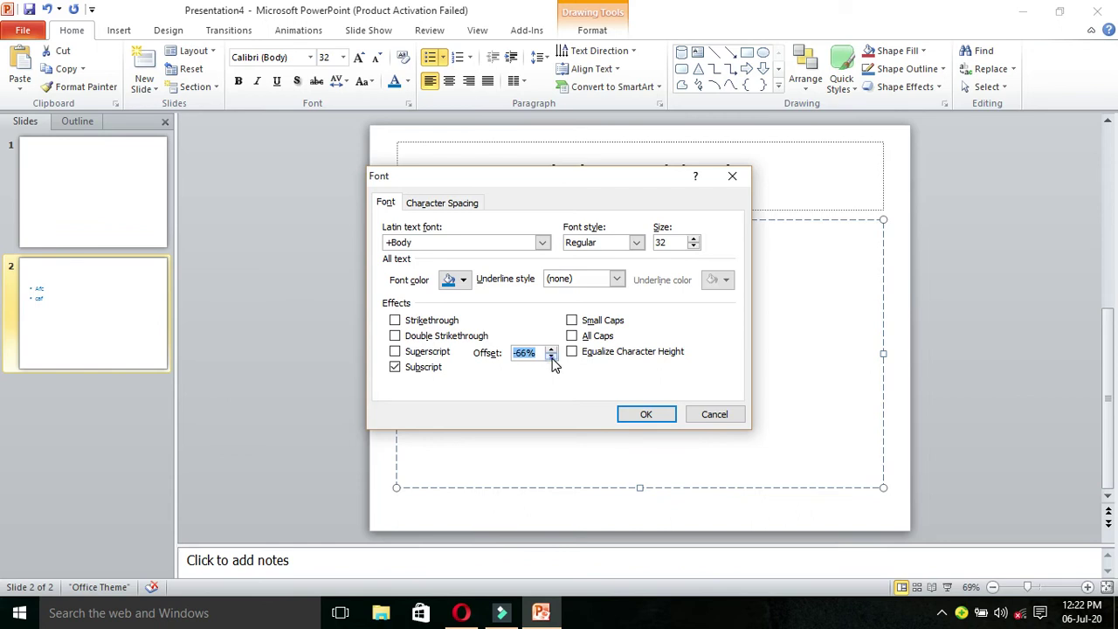
pyautogui.click(551, 358)
pyautogui.click(551, 358)
pyautogui.click(551, 357)
pyautogui.click(645, 415)
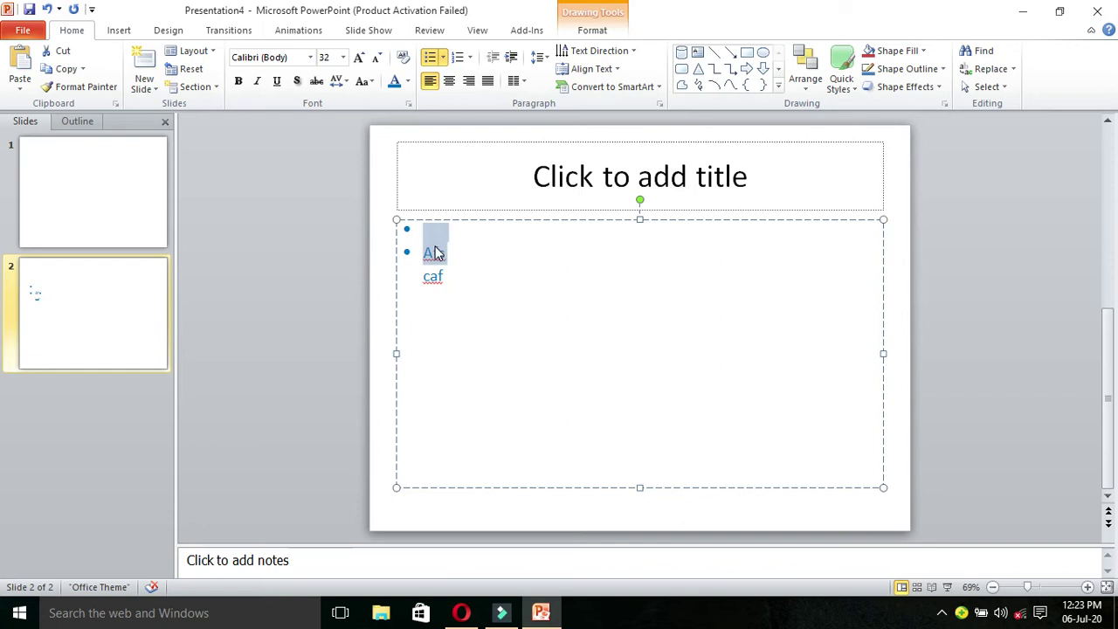
# Reapply Superscript to the bullet text with a 64% offset, then switch back to the PDF guide
pyautogui.click(408, 103)
pyautogui.click(395, 352)
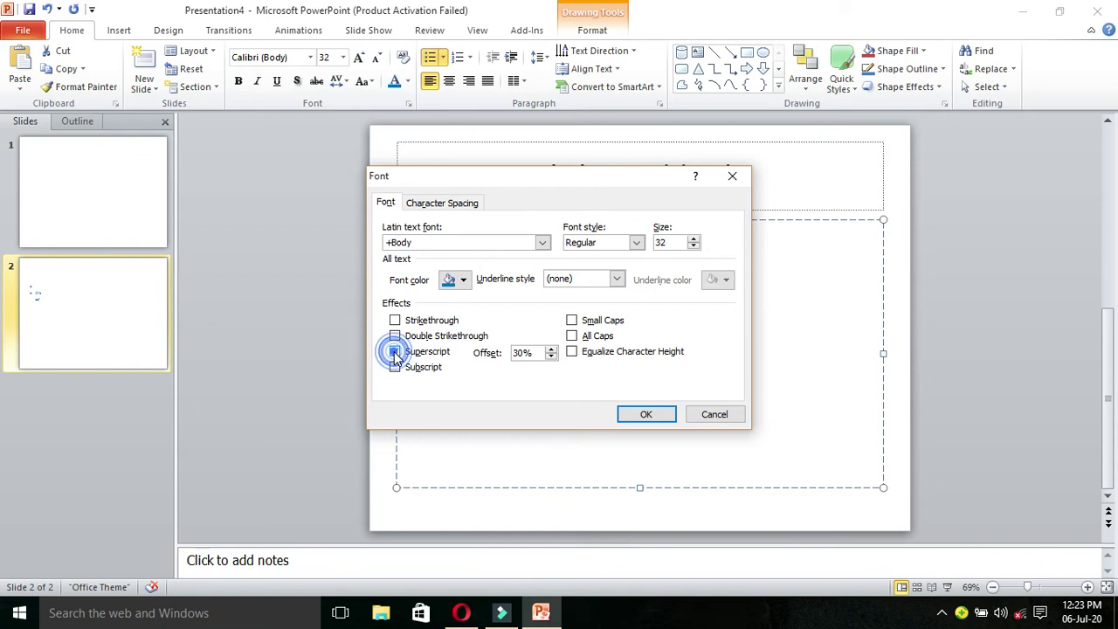
pyautogui.click(551, 351)
pyautogui.click(551, 351)
pyautogui.click(551, 350)
pyautogui.click(551, 350)
pyautogui.click(646, 415)
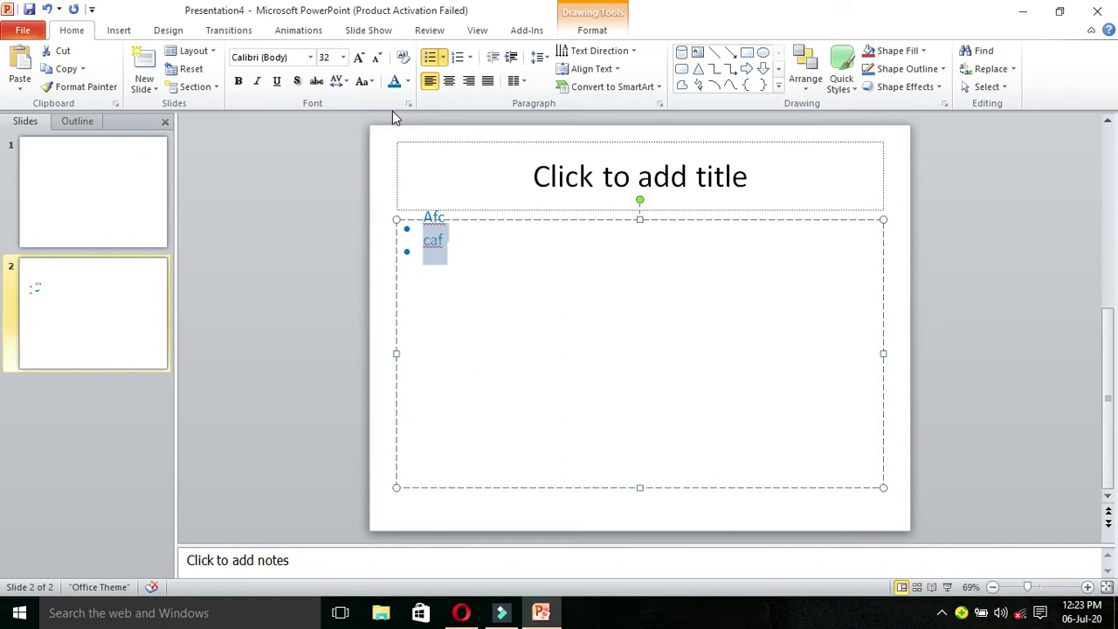
pyautogui.click(462, 615)
pyautogui.press('Down')
pyautogui.press('Down')
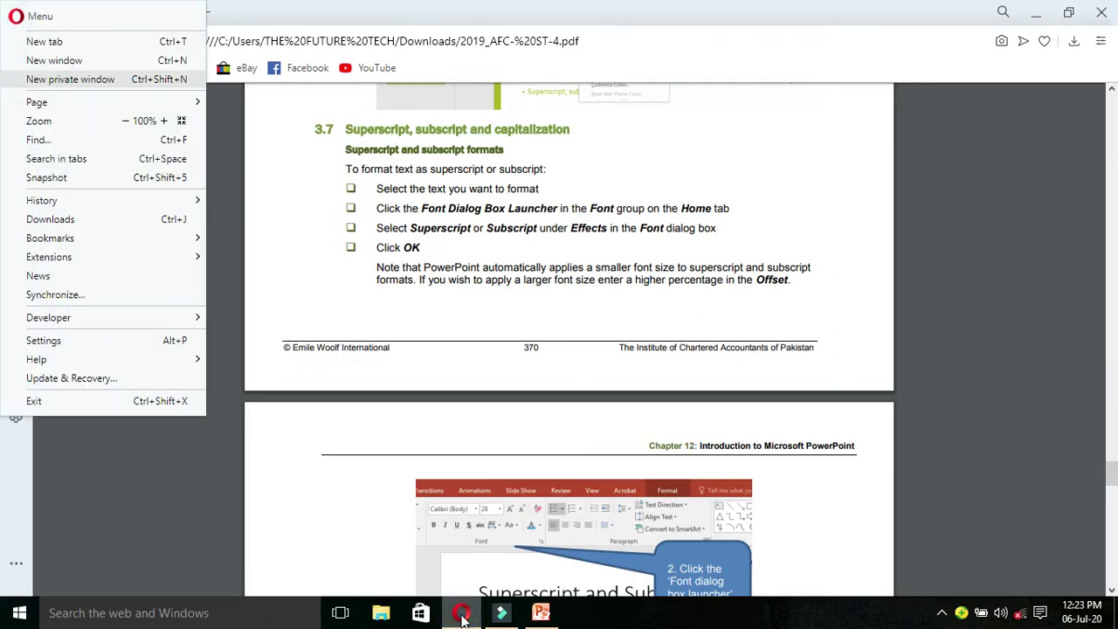
pyautogui.click(541, 612)
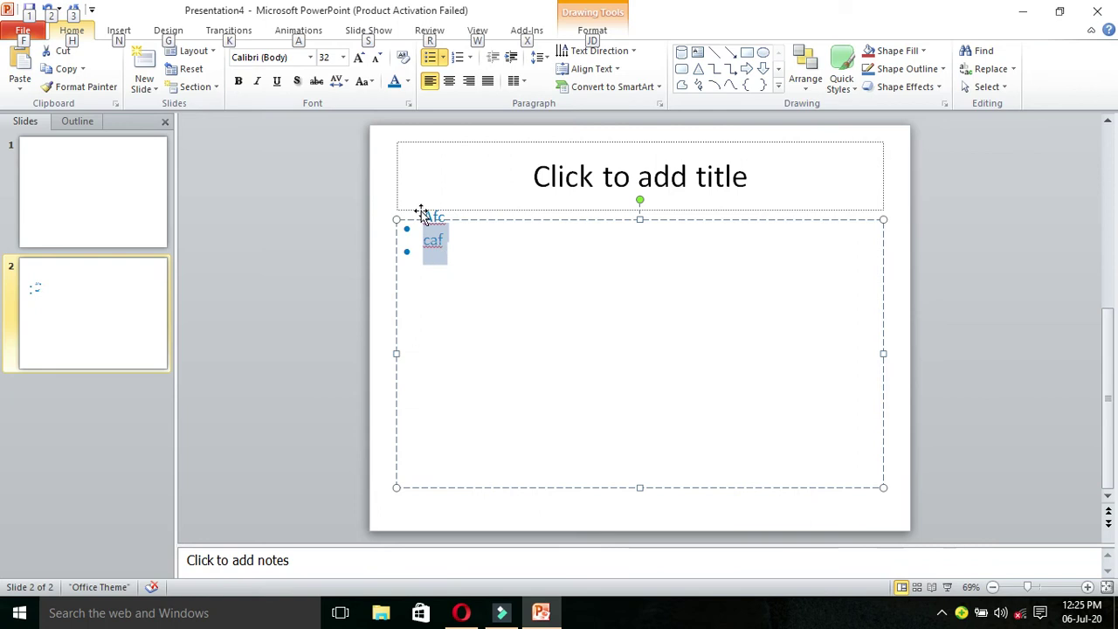
# Move the title placeholder below the bullets, make the bullet text bold, and reposition its box
pyautogui.moveTo(421, 214); pyautogui.dragTo(434, 299)
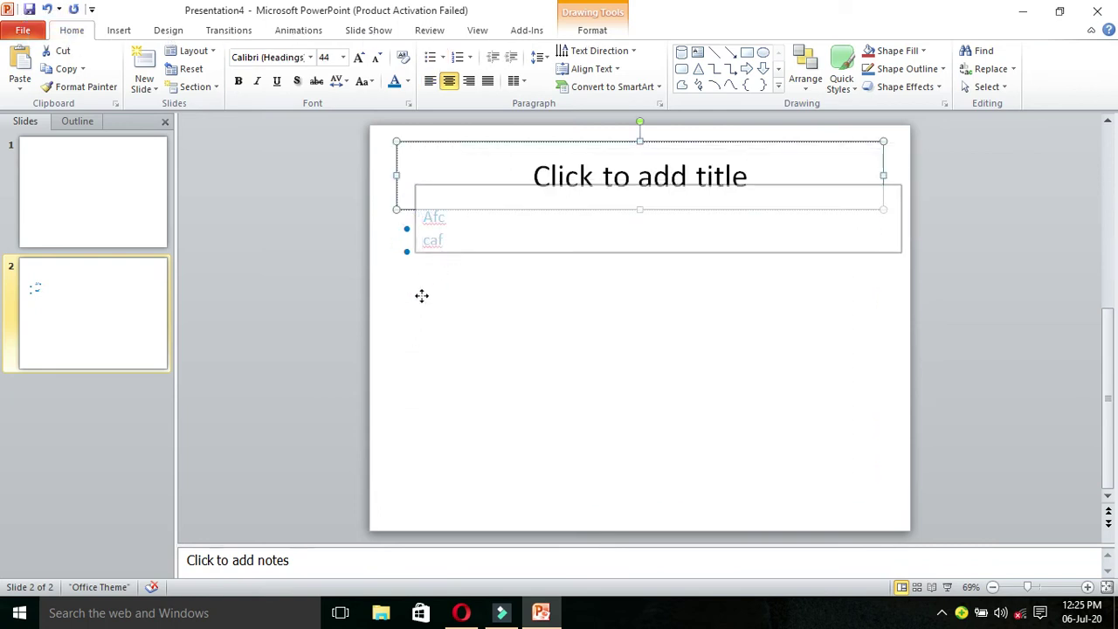
pyautogui.click(437, 274)
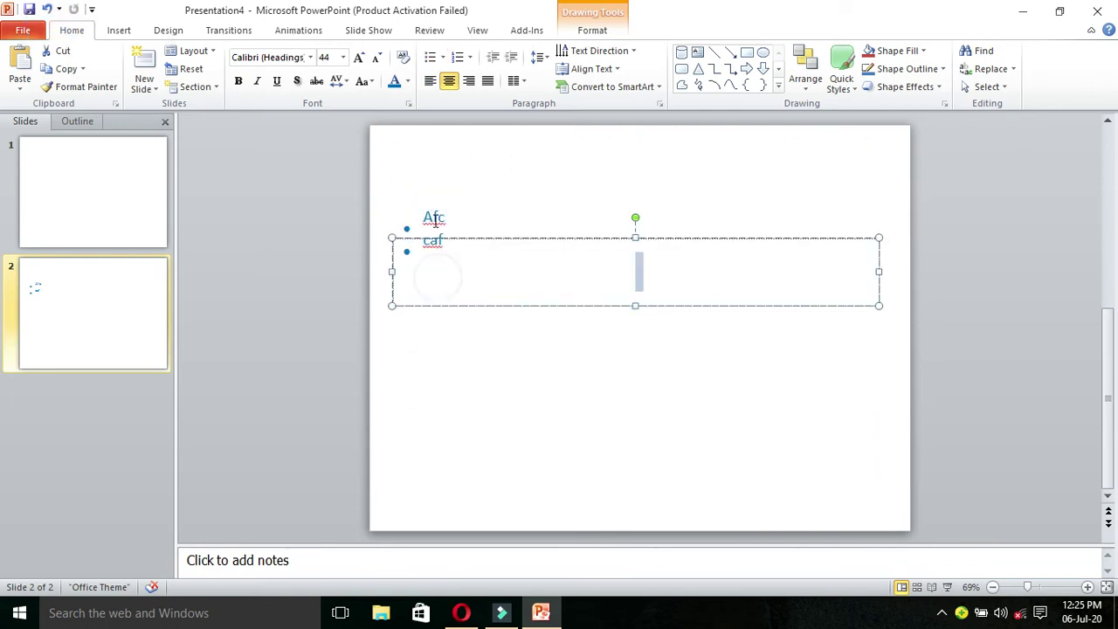
pyautogui.click(480, 341)
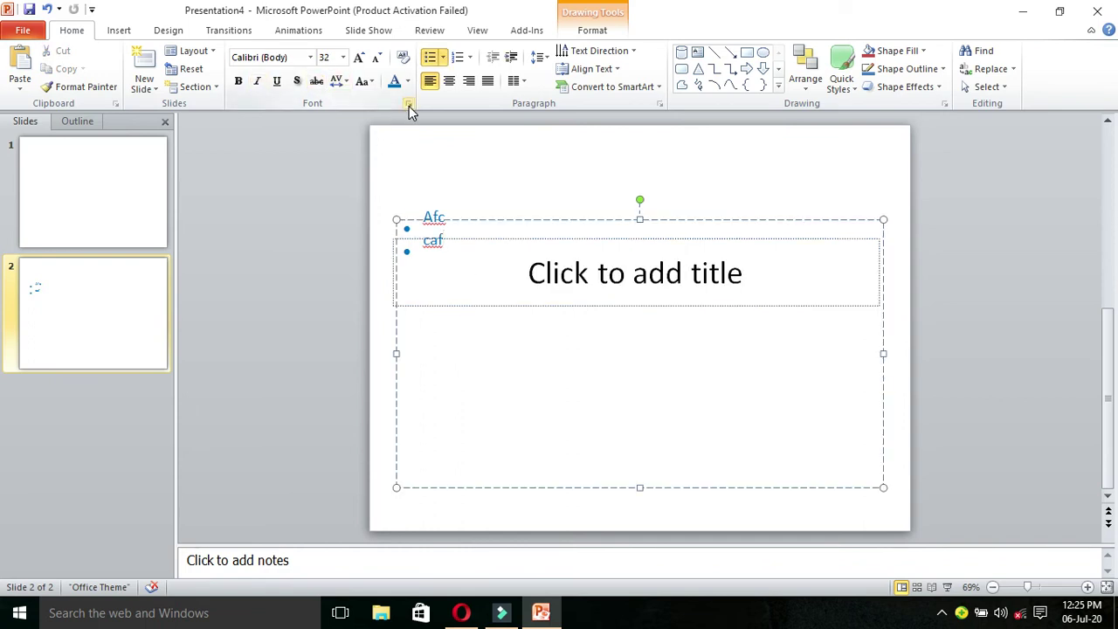
pyautogui.click(240, 82)
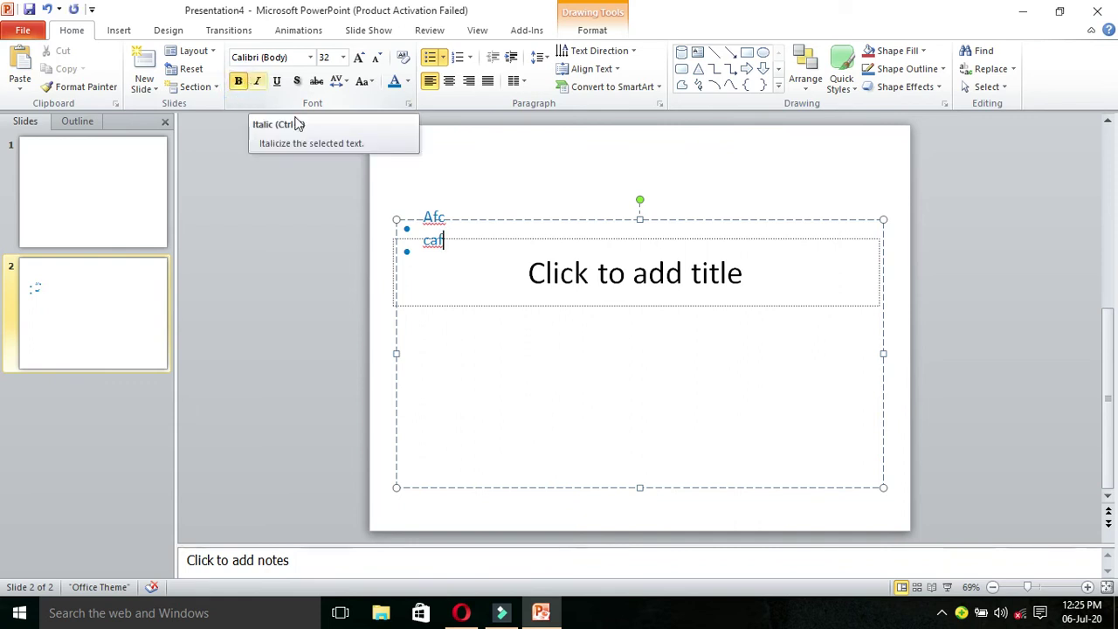
pyautogui.moveTo(411, 219)
pyautogui.mouseDown()
pyautogui.moveTo(438, 247)
pyautogui.moveTo(396, 151)
pyautogui.mouseUp()
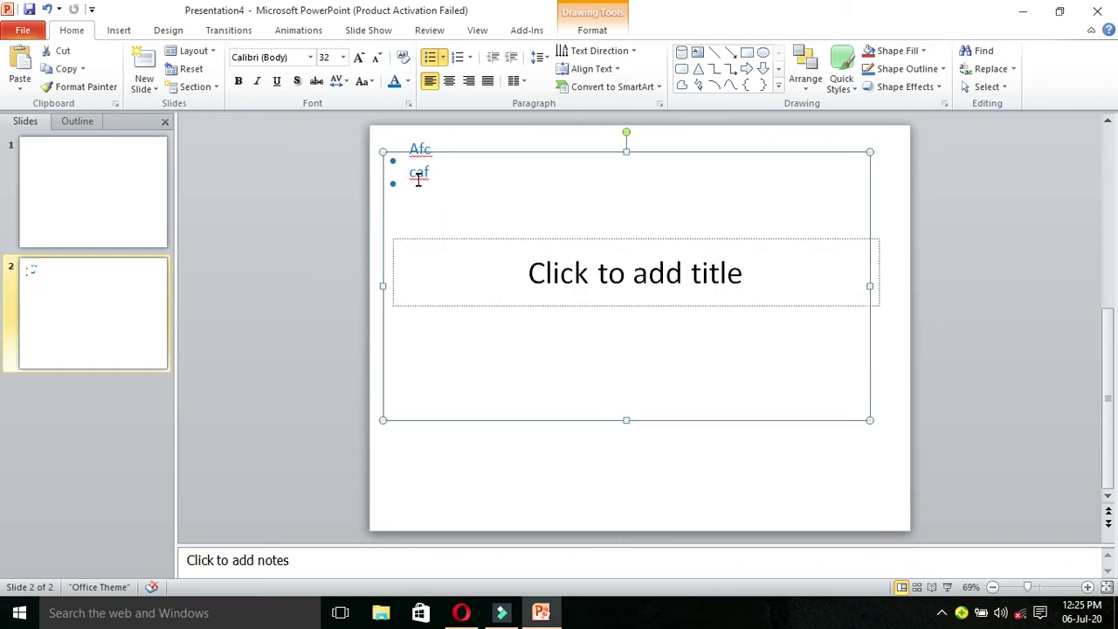
# Underline the title and nudge the bulleted text box down-right
pyautogui.click(429, 271)
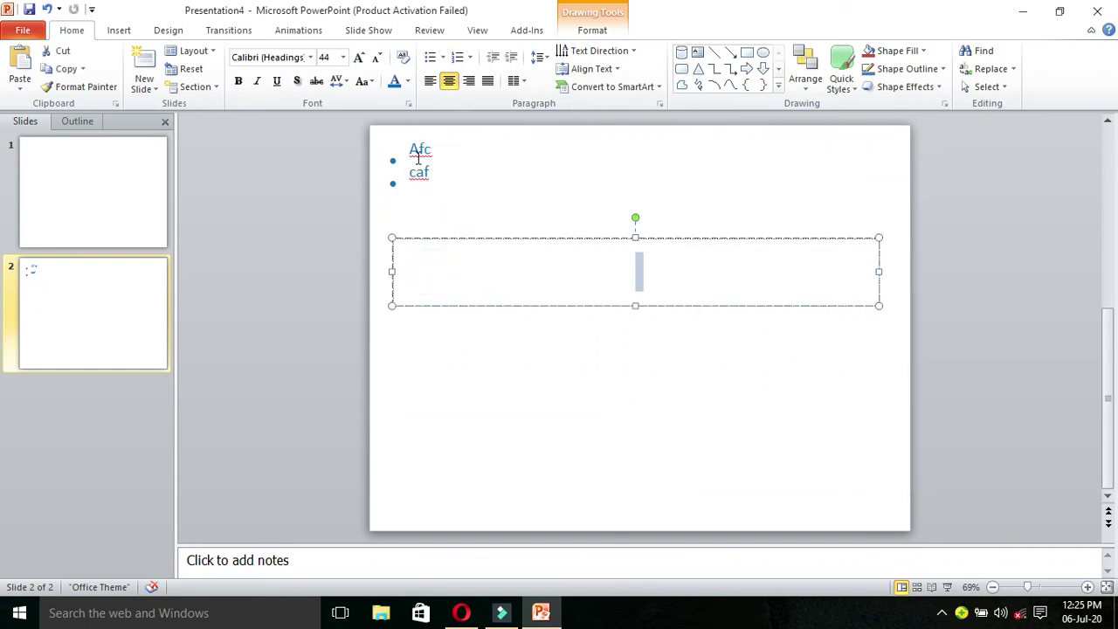
pyautogui.click(278, 81)
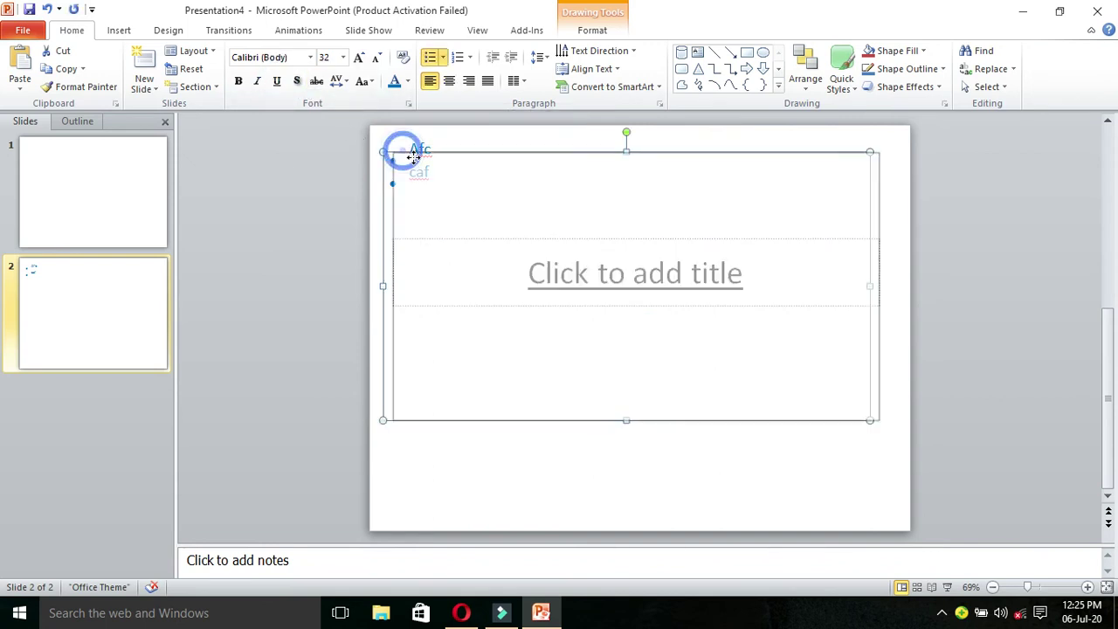
pyautogui.moveTo(404, 153); pyautogui.dragTo(418, 168)
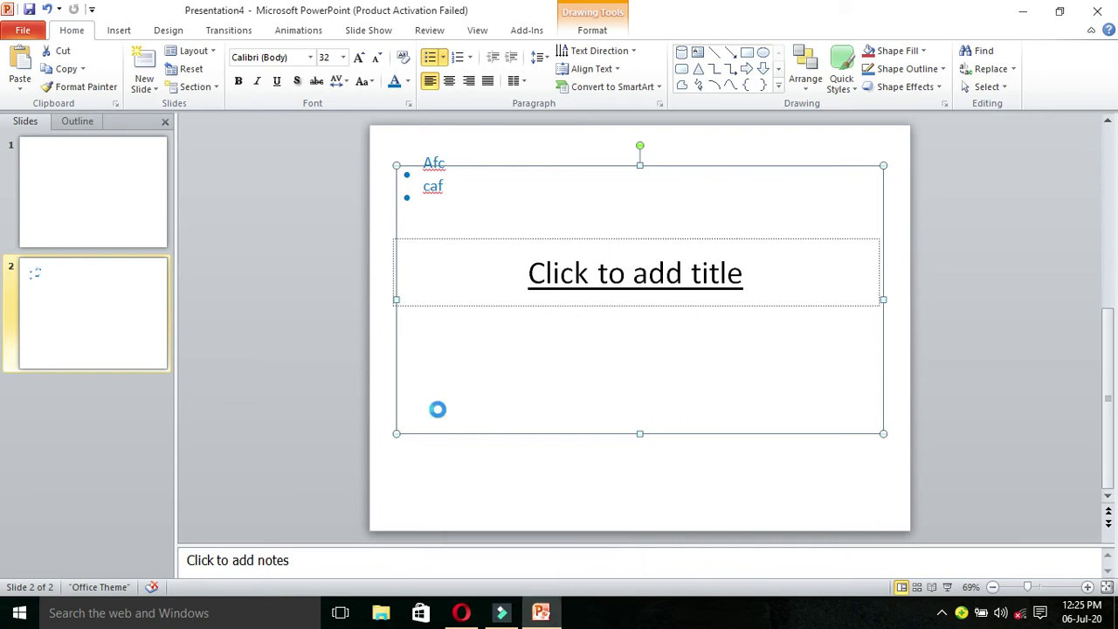
# Type 'afc' as the slide title and select the word
pyautogui.click(596, 293)
pyautogui.write('afc')
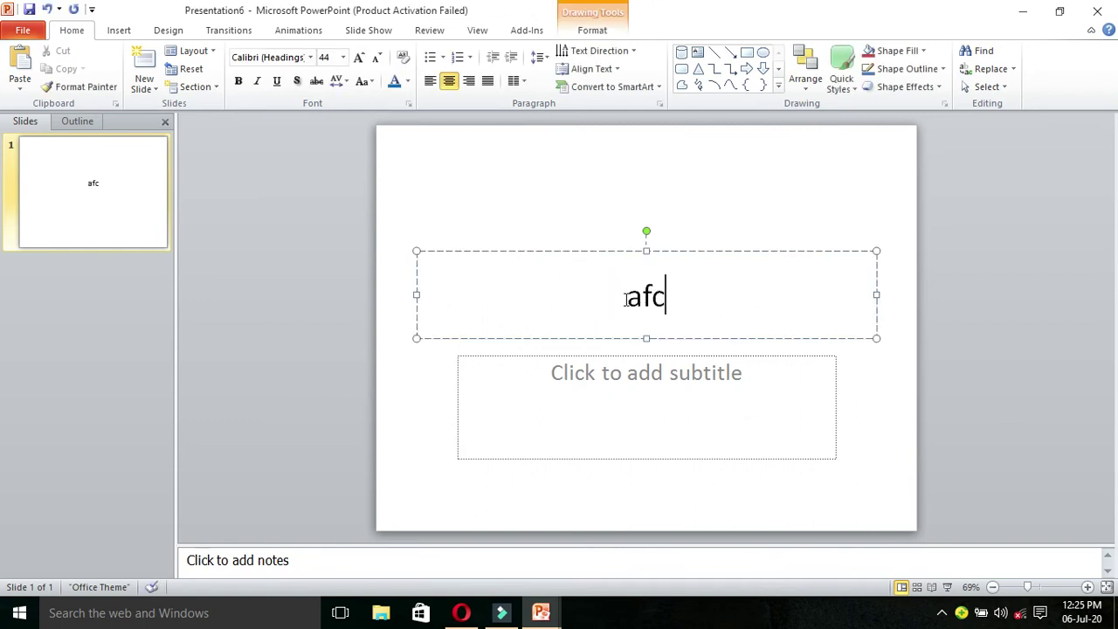
pyautogui.doubleClick(622, 300)
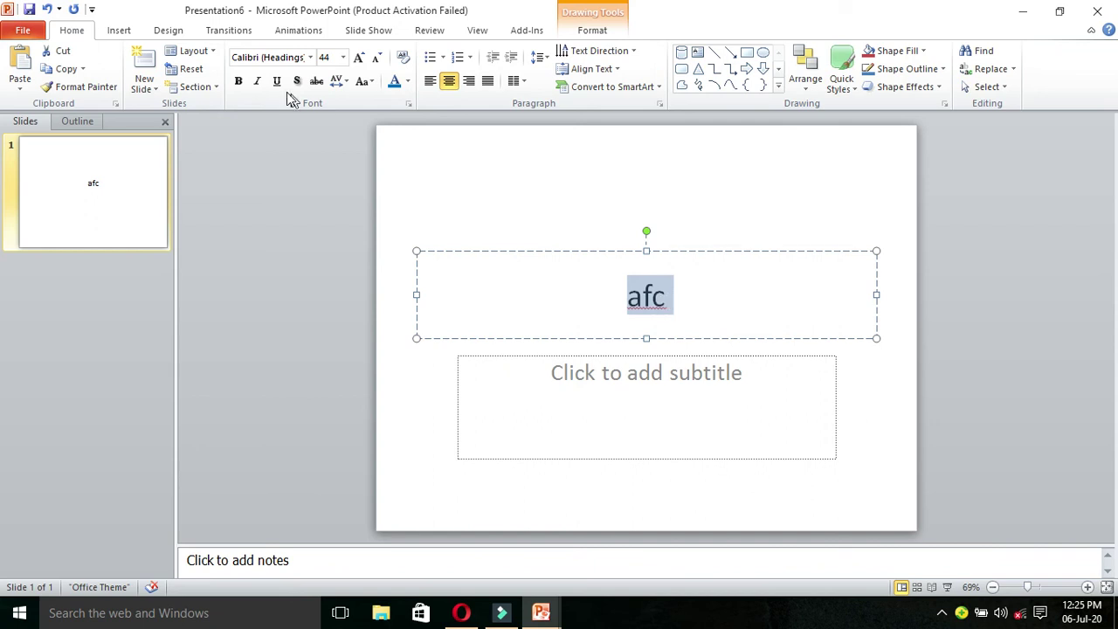
# Make the afc title bold, italic, underlined, shadowed and struck through
pyautogui.click(239, 82)
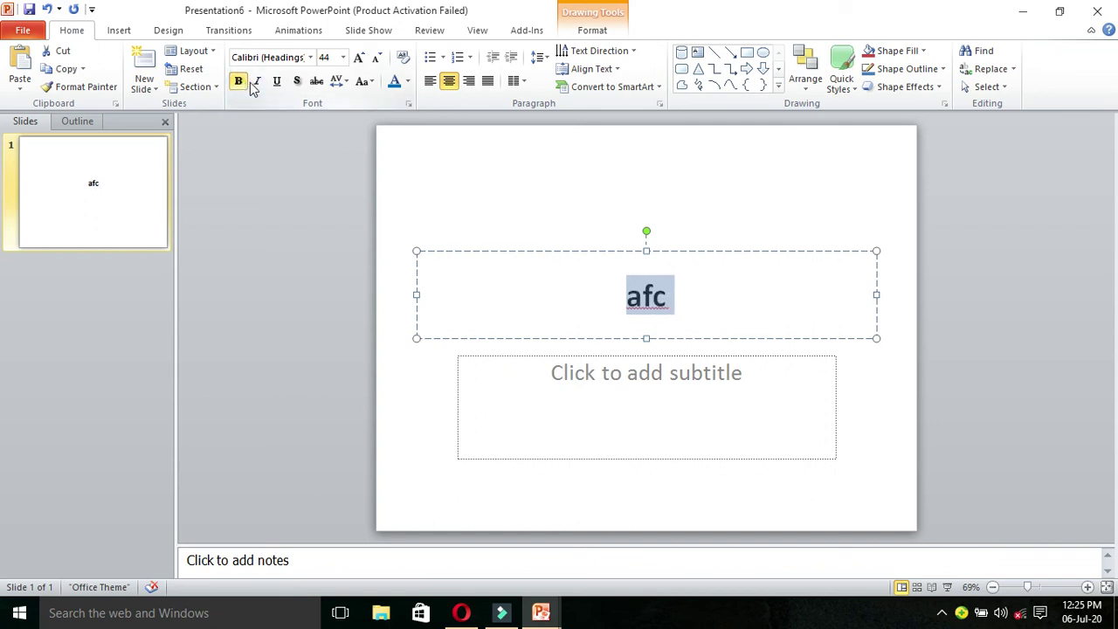
pyautogui.click(257, 81)
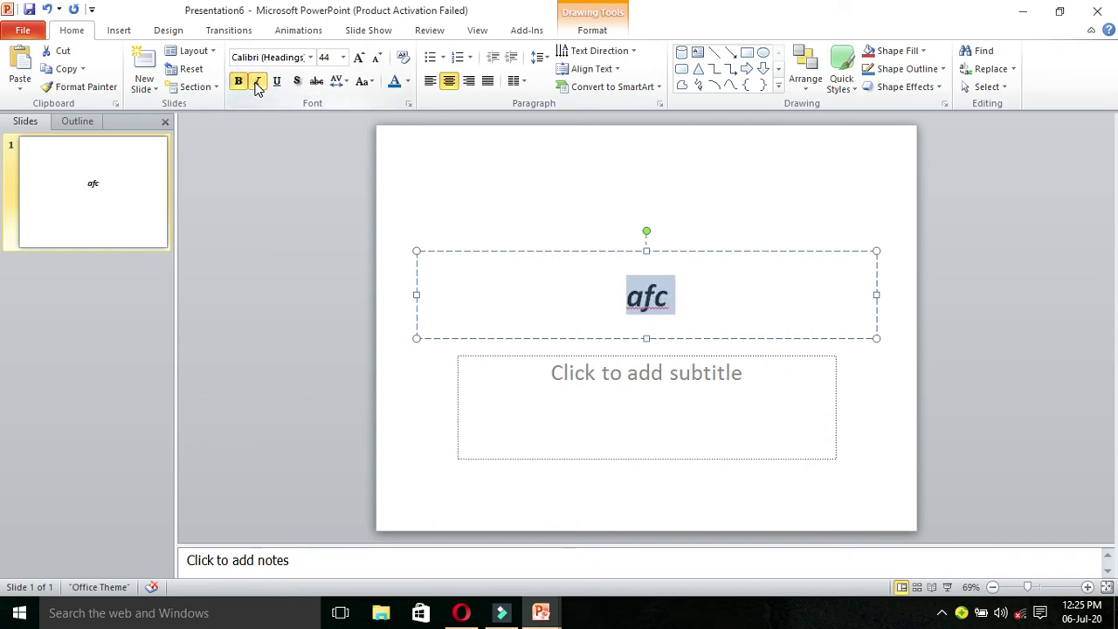
pyautogui.click(276, 81)
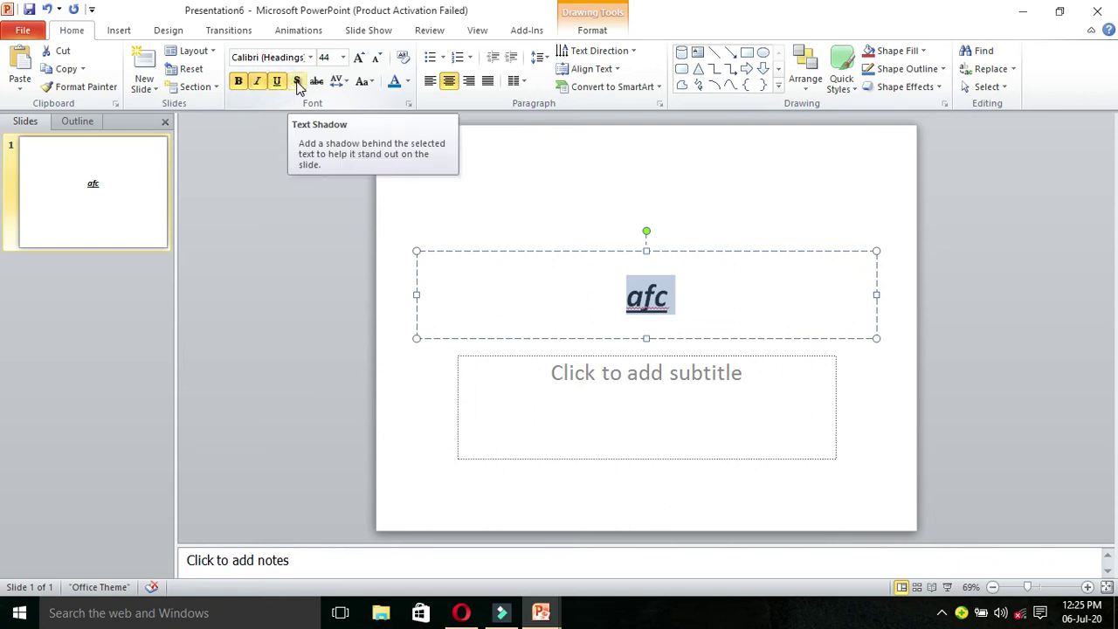
pyautogui.click(297, 81)
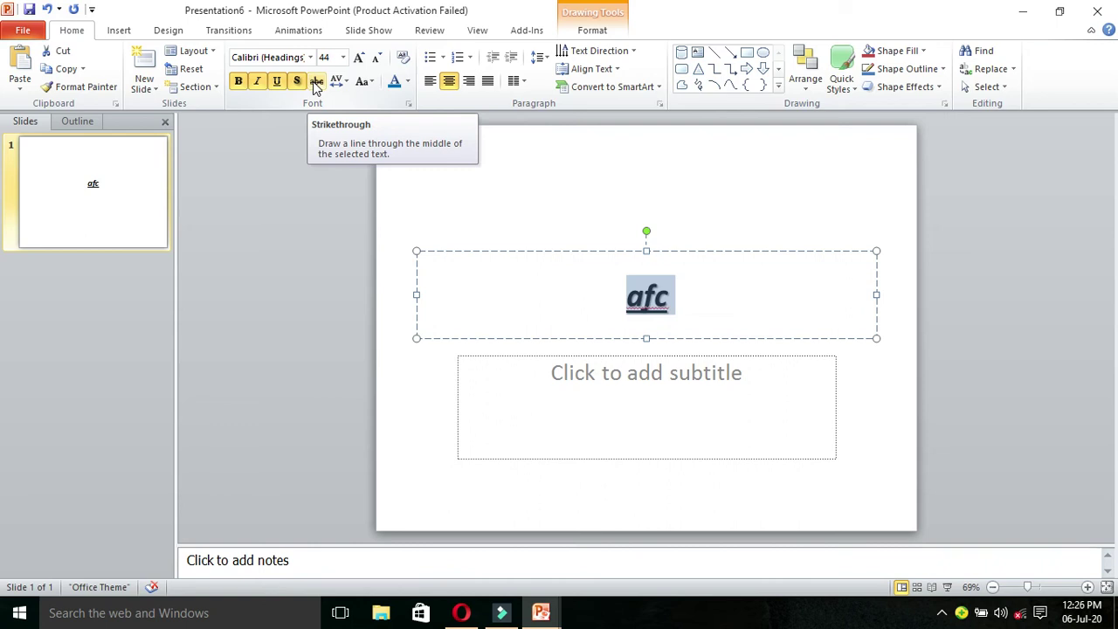
pyautogui.click(316, 81)
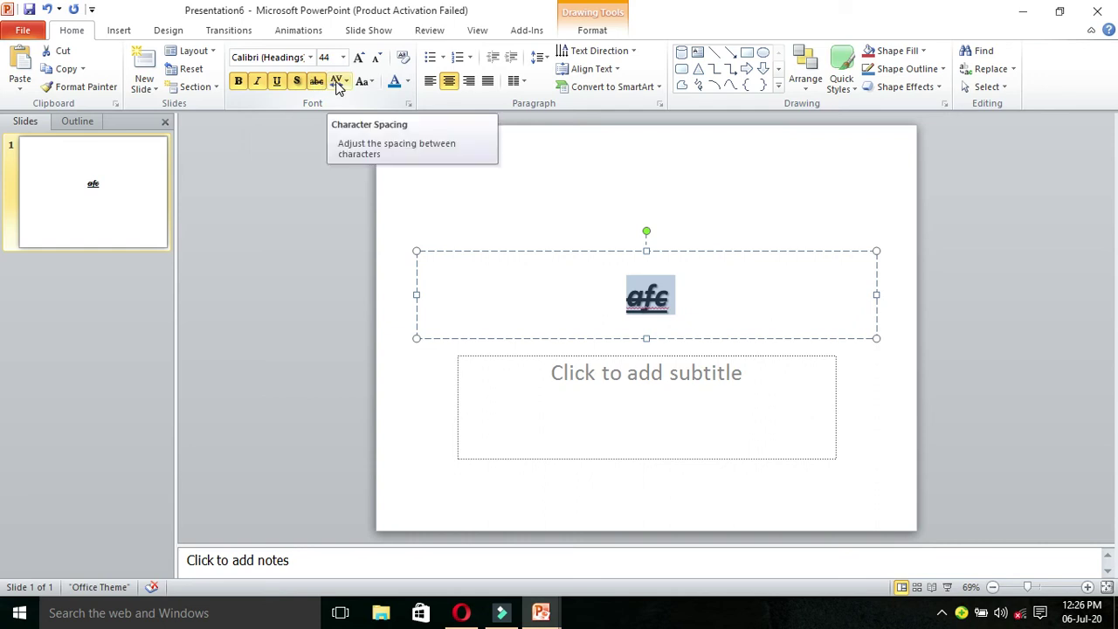
# Leave character spacing unchanged, resize the afc title from 44 to 54 pt, and add a bullet
pyautogui.click(337, 83)
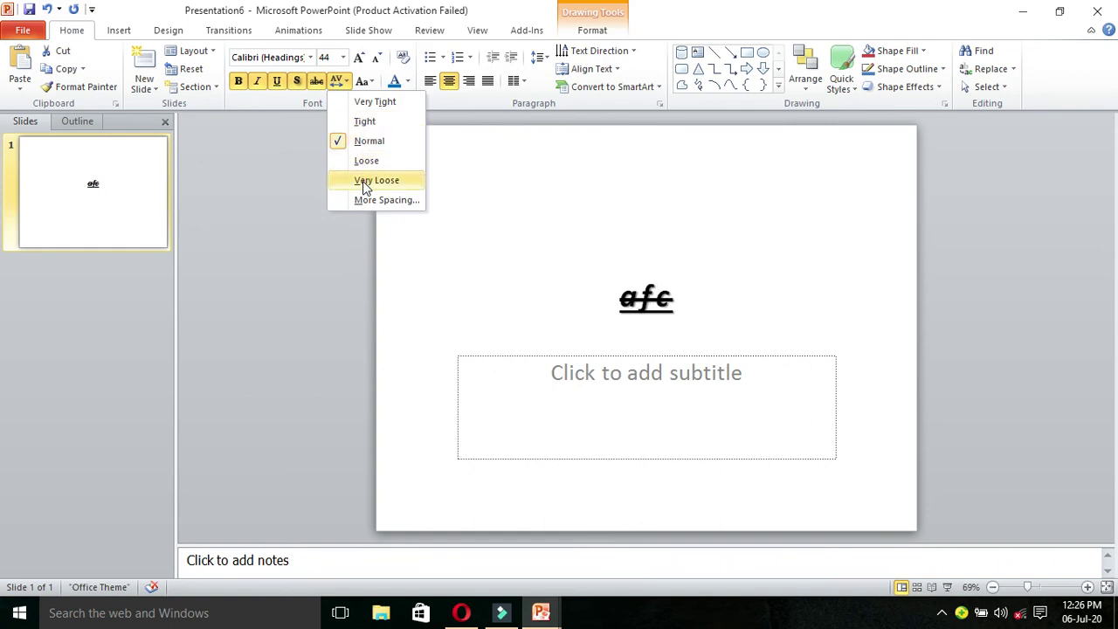
pyautogui.click(295, 197)
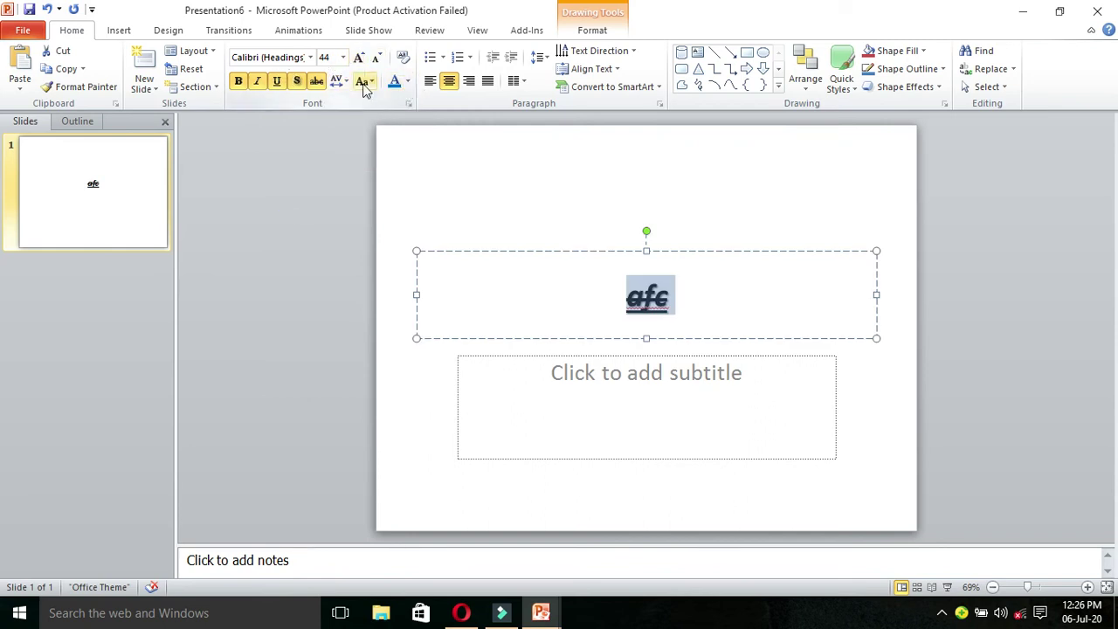
pyautogui.click(358, 59)
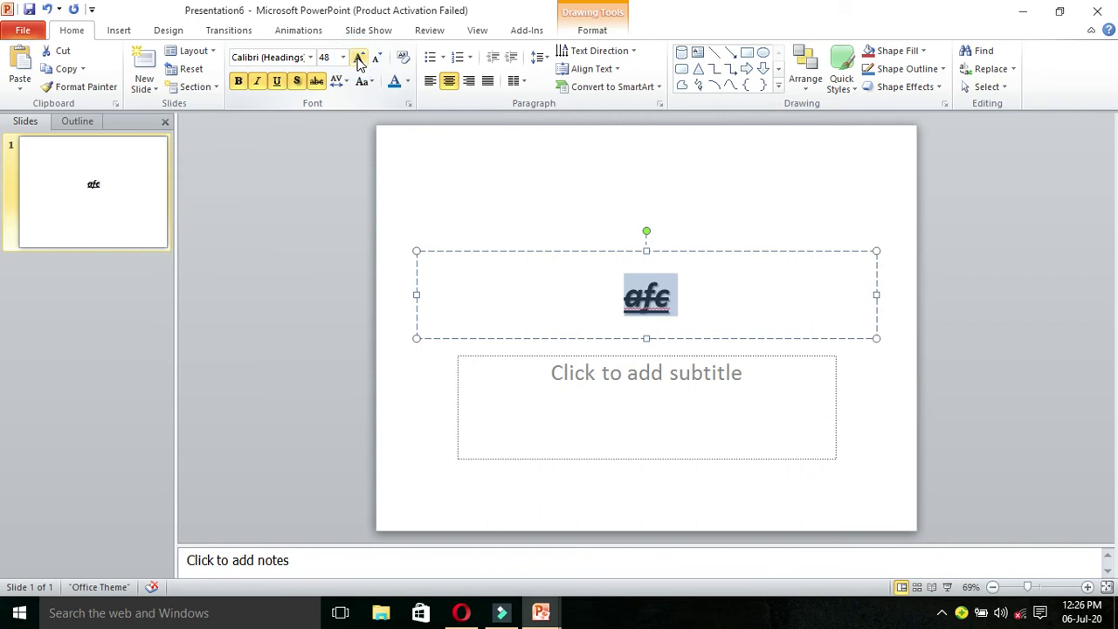
pyautogui.click(358, 59)
pyautogui.click(358, 60)
pyautogui.click(358, 59)
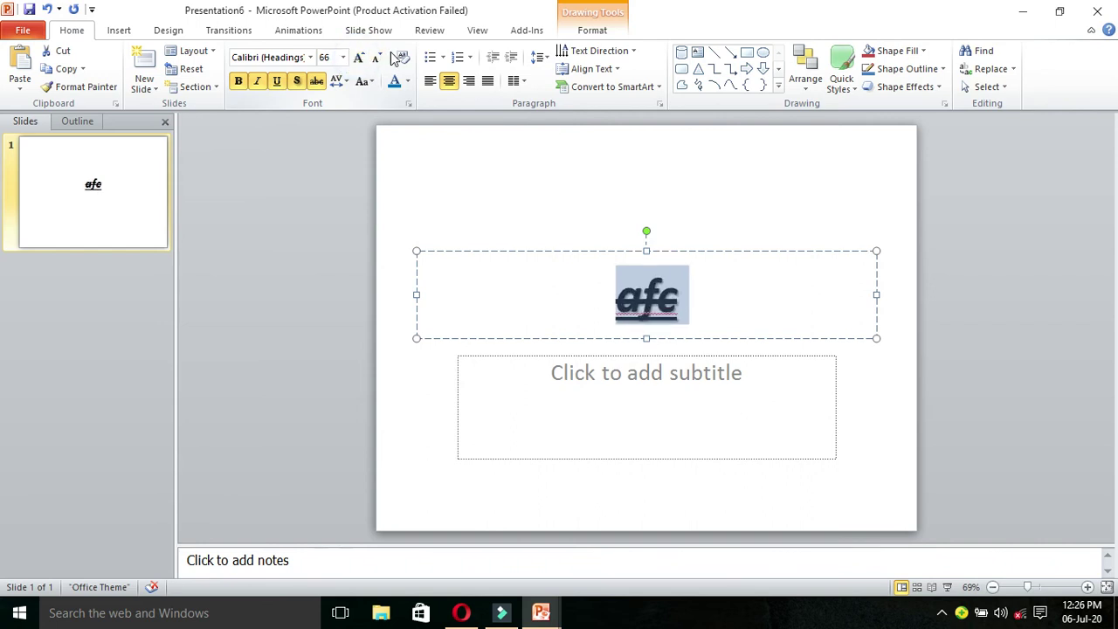
pyautogui.click(379, 58)
pyautogui.click(379, 59)
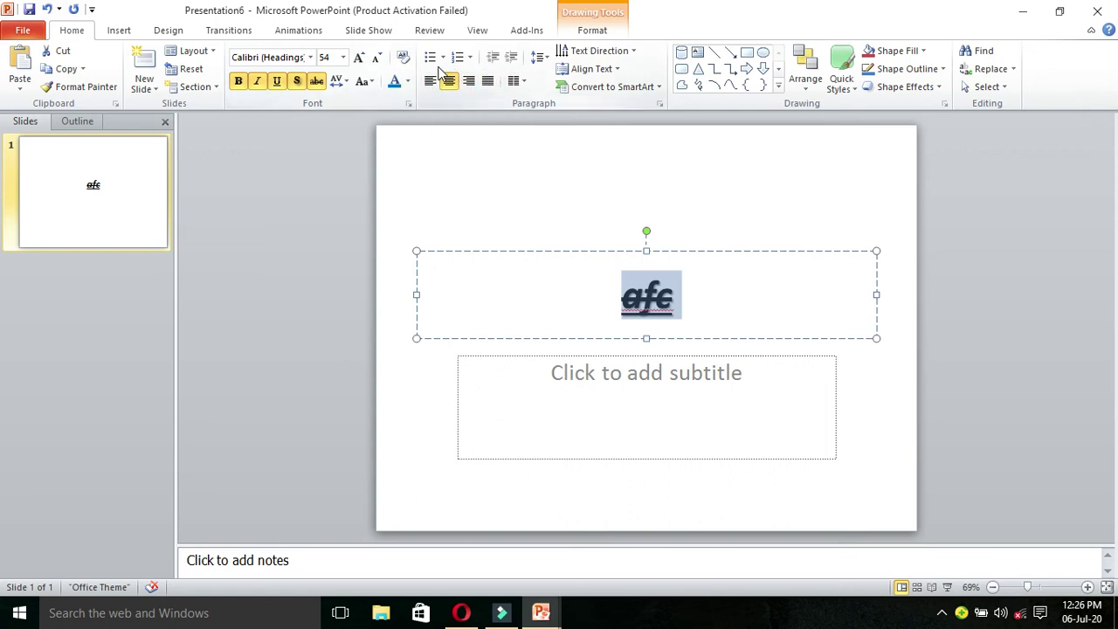
pyautogui.click(431, 58)
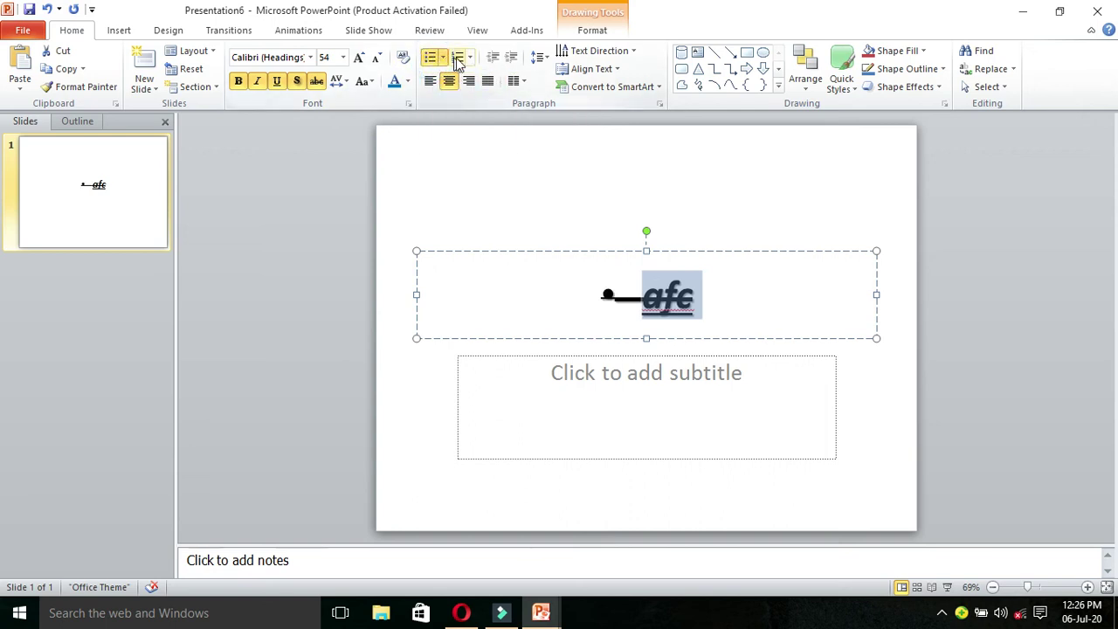
# Give the afc title I. II. III. Roman numeral numbering, then undo with Ctrl+Z
pyautogui.click(469, 58)
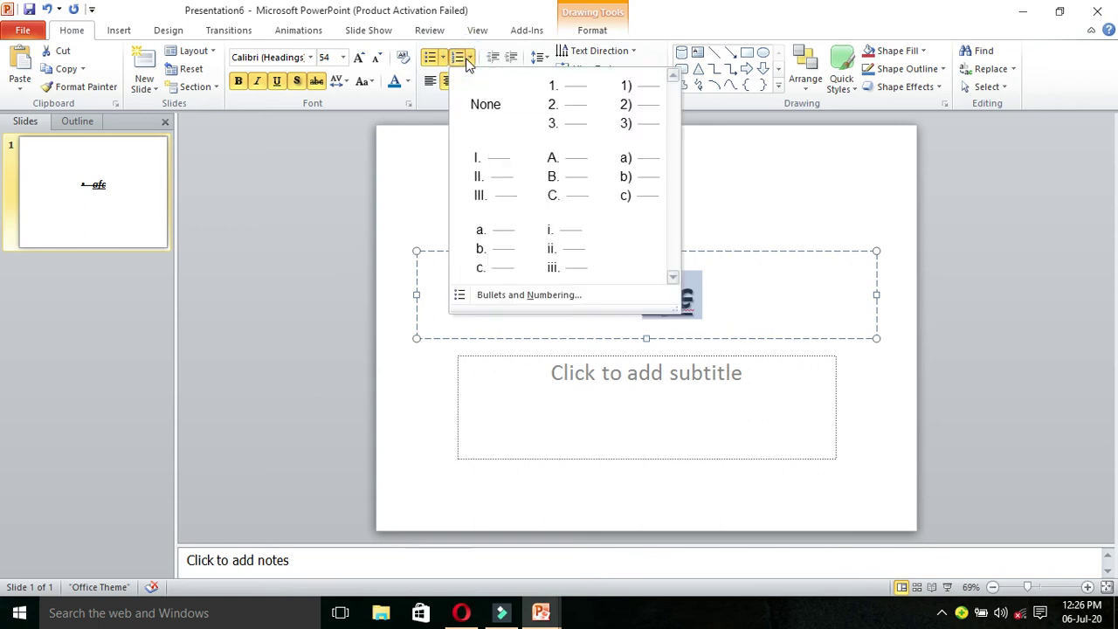
pyautogui.click(473, 194)
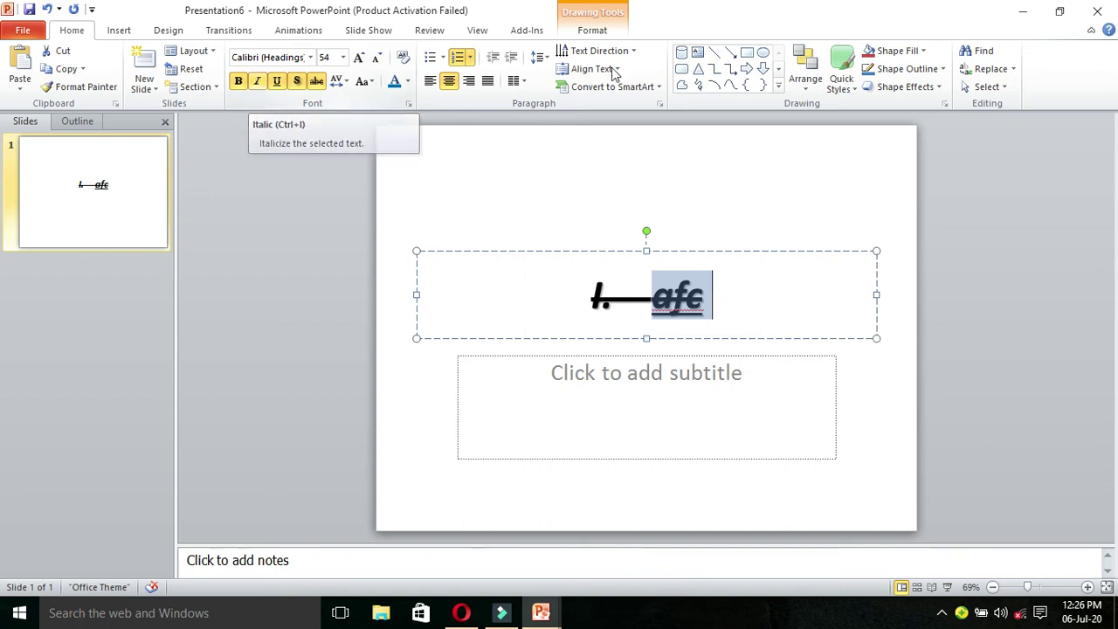
pyautogui.hotkey('ctrl', 'z')
pyautogui.hotkey('ctrl', 'z')
pyautogui.hotkey('ctrl', 'z')
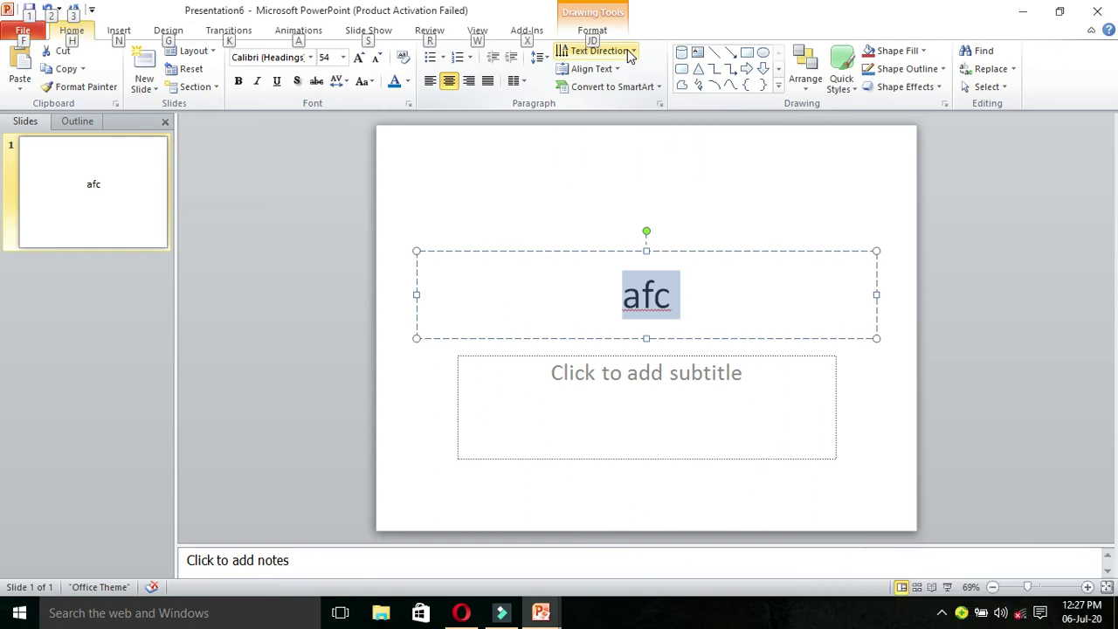
pyautogui.click(635, 56)
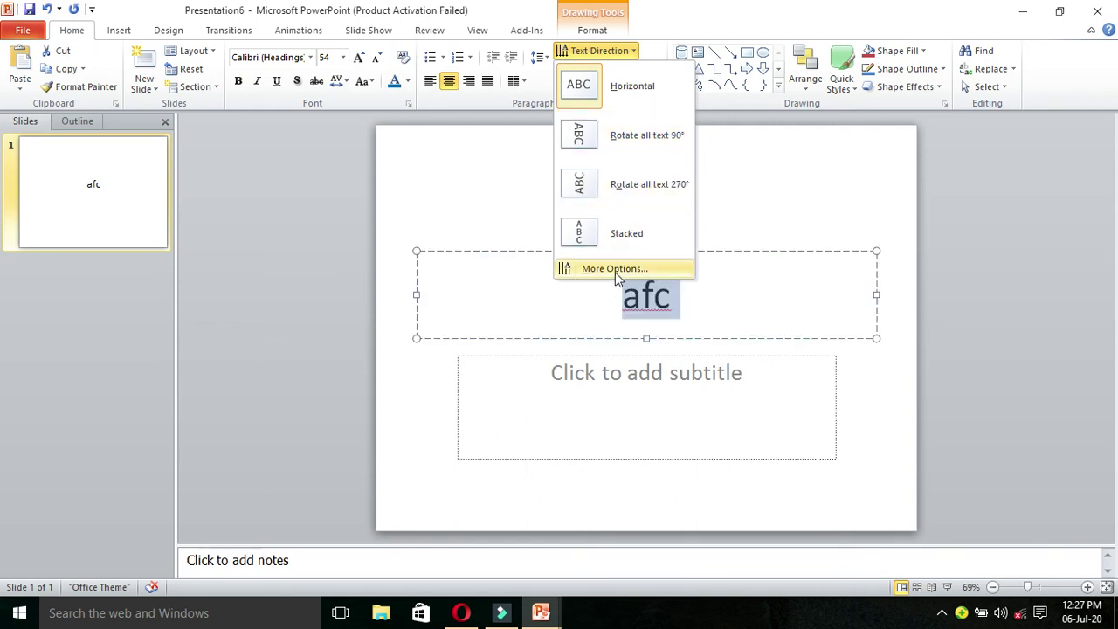
pyautogui.click(519, 214)
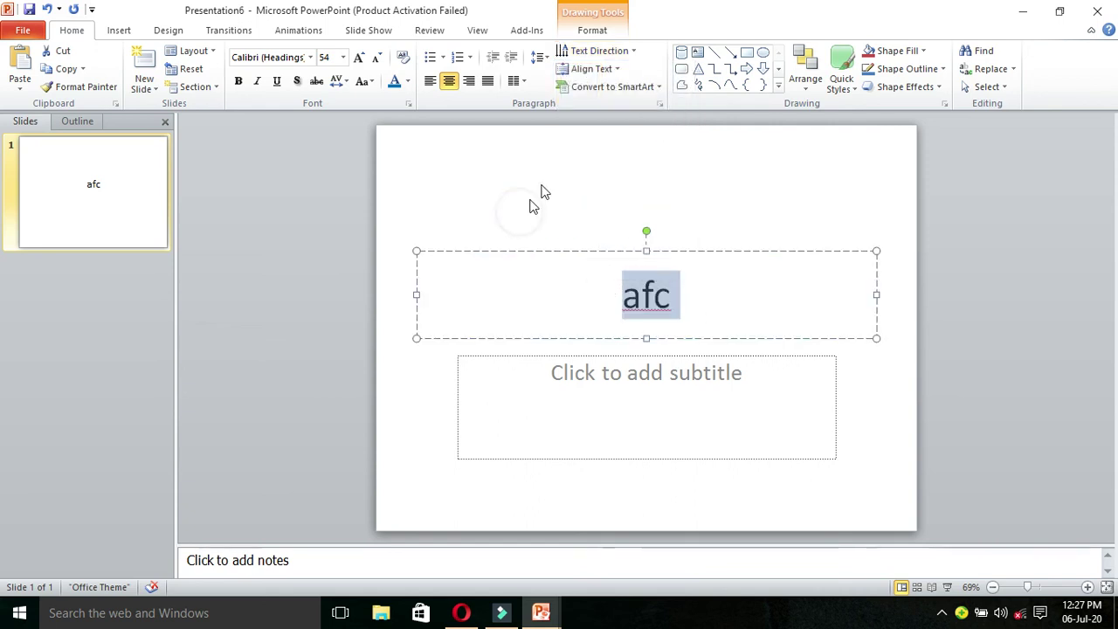
pyautogui.click(615, 69)
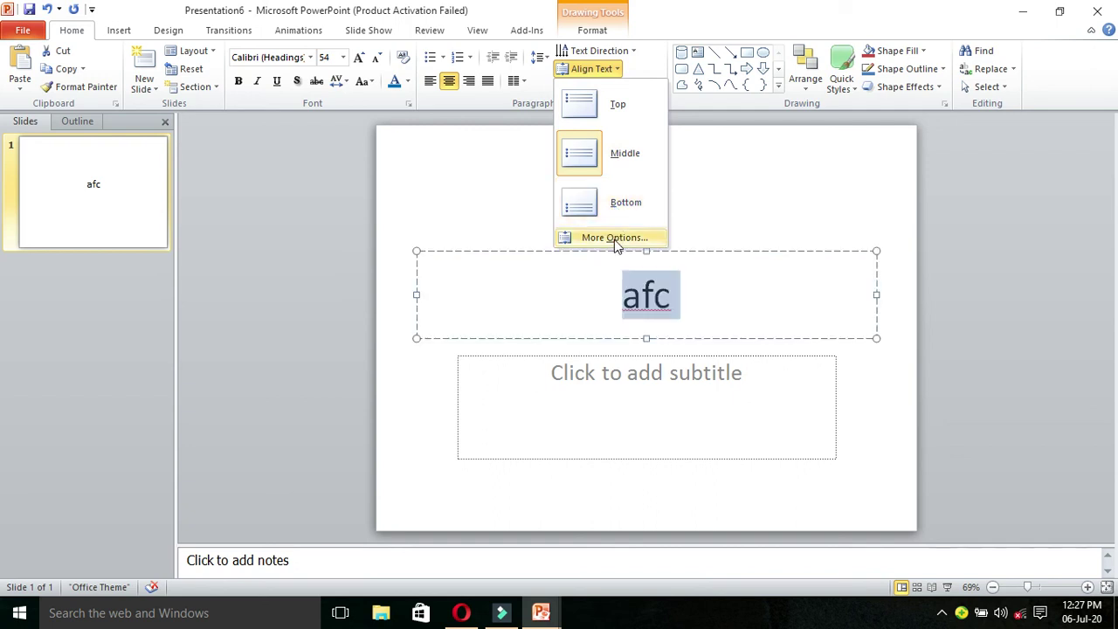
pyautogui.click(504, 188)
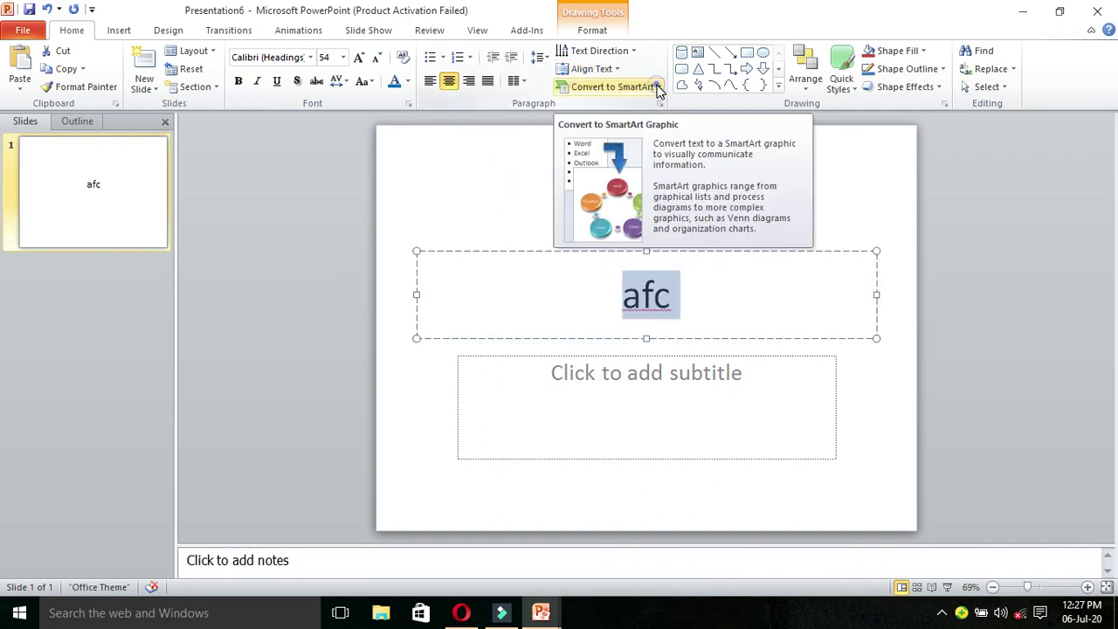
# Preview Convert to SmartArt without converting, then open the Paragraph dialog for the afc title
pyautogui.click(657, 88)
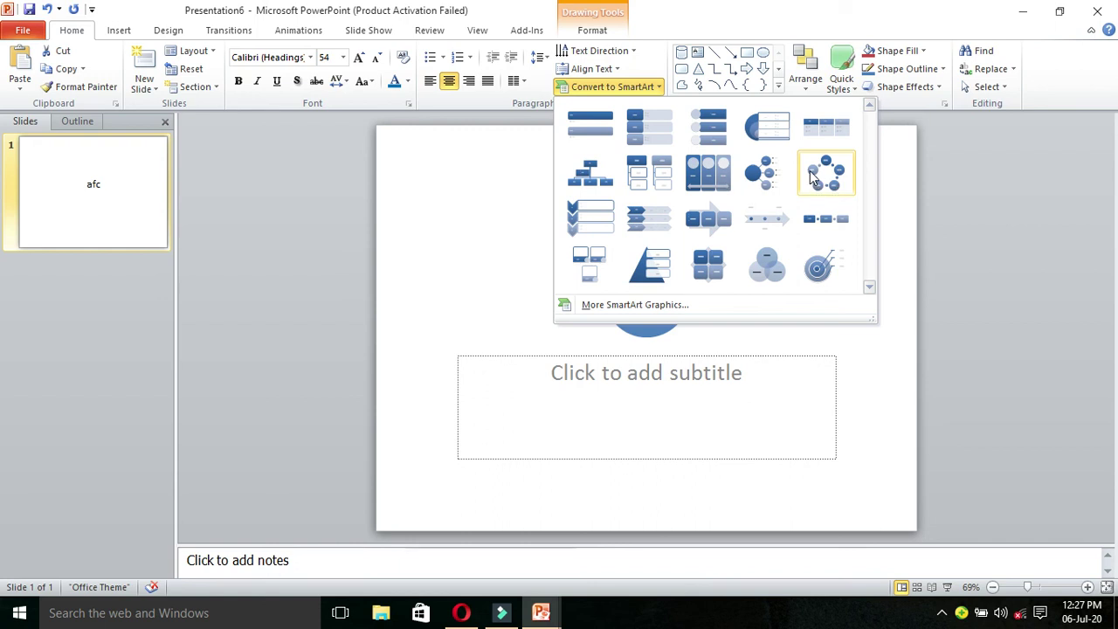
pyautogui.click(516, 259)
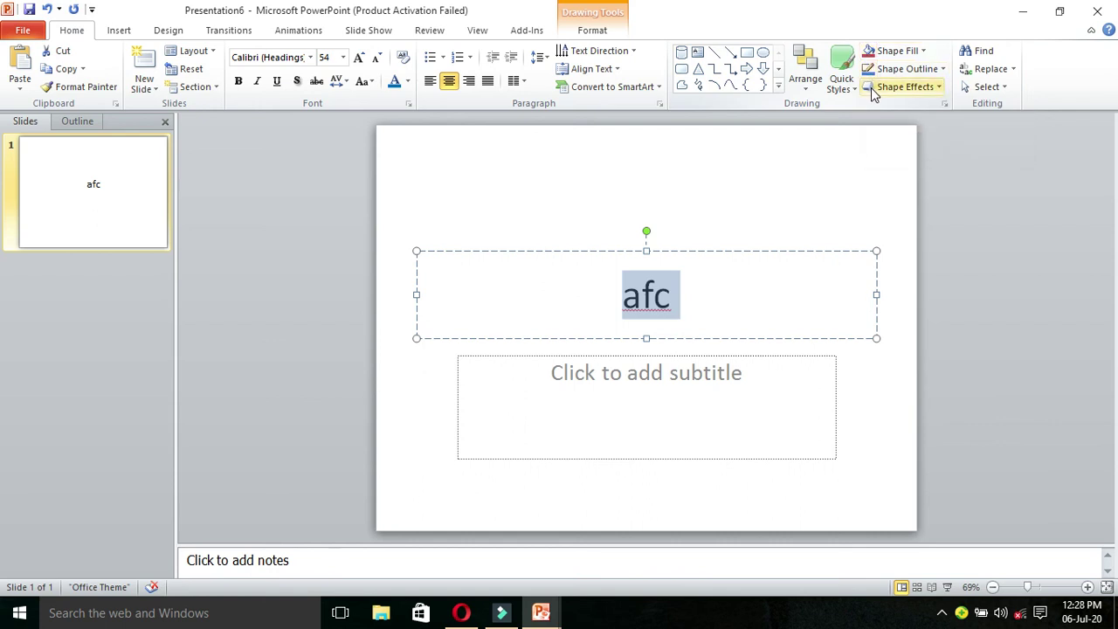
pyautogui.click(660, 104)
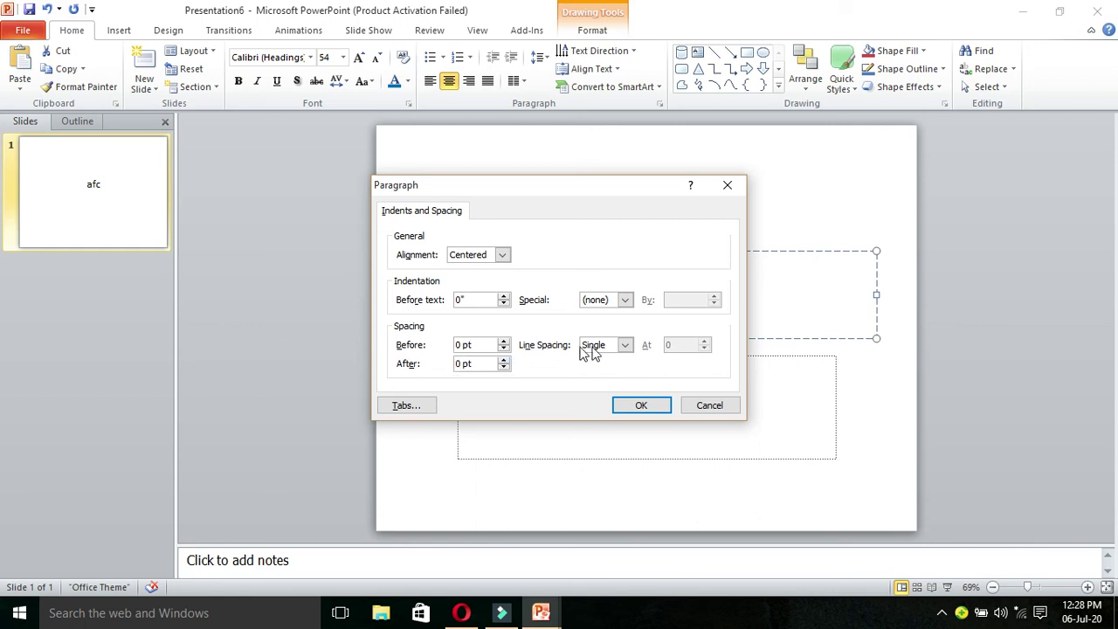
# Check the Line Spacing options, keep Single, and close the Paragraph dialog unchanged
pyautogui.click(625, 345)
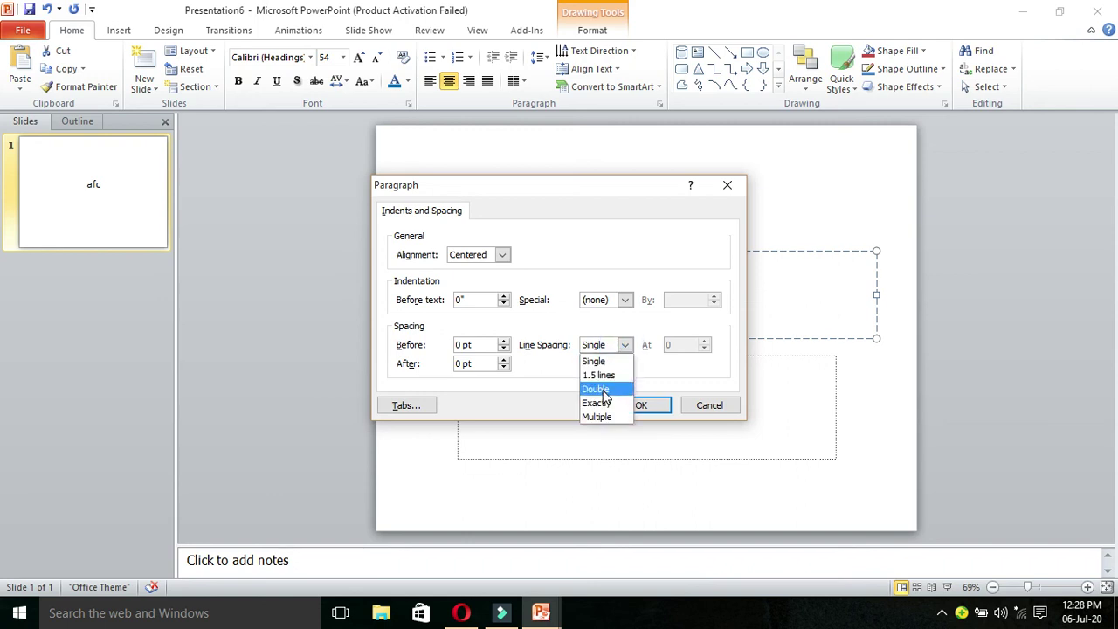
pyautogui.click(686, 437)
pyautogui.click(725, 188)
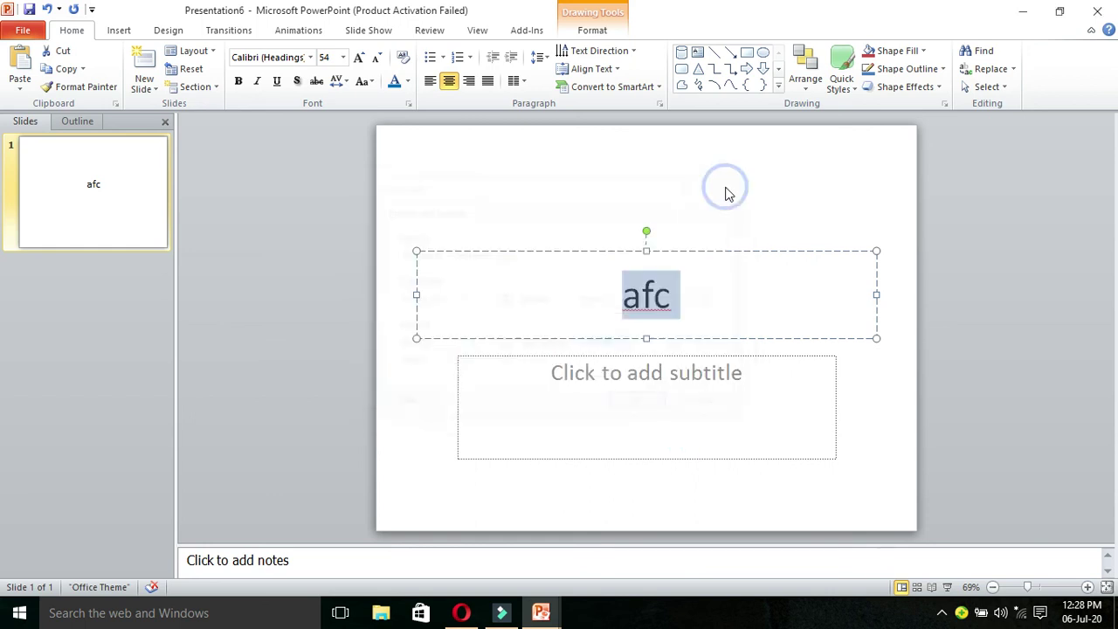